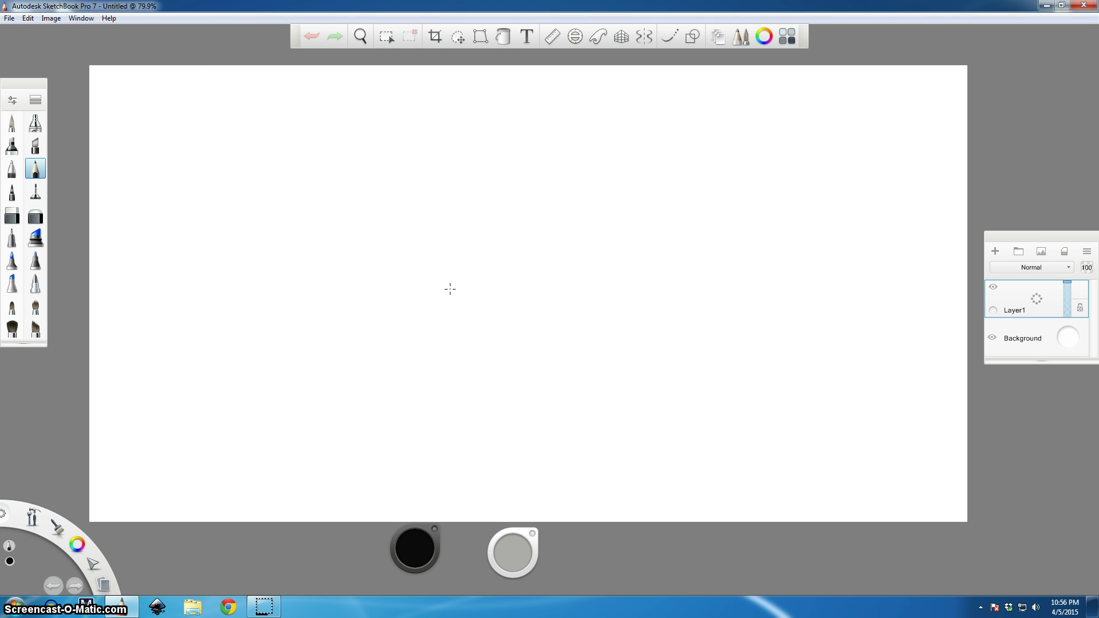
Step: Lengthen the brush palette to reveal more brushes, and save the Pencil's hardness/size as 4B/4.8
left_click(447, 291)
left_click_drag(26, 347, 29, 436)
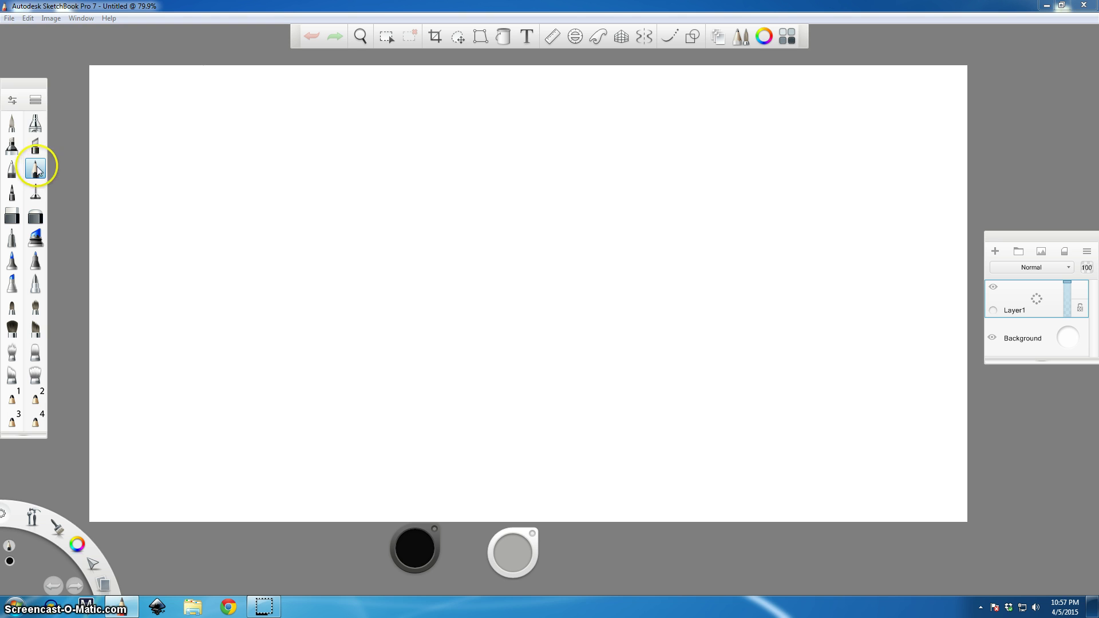
left_click(12, 102)
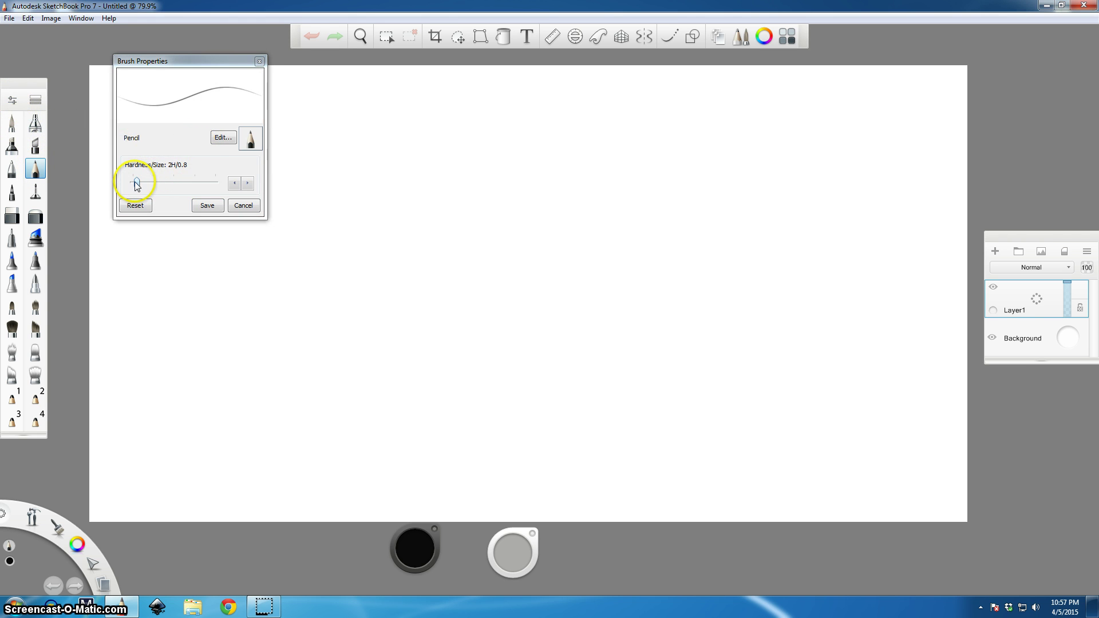
left_click_drag(137, 183, 161, 183)
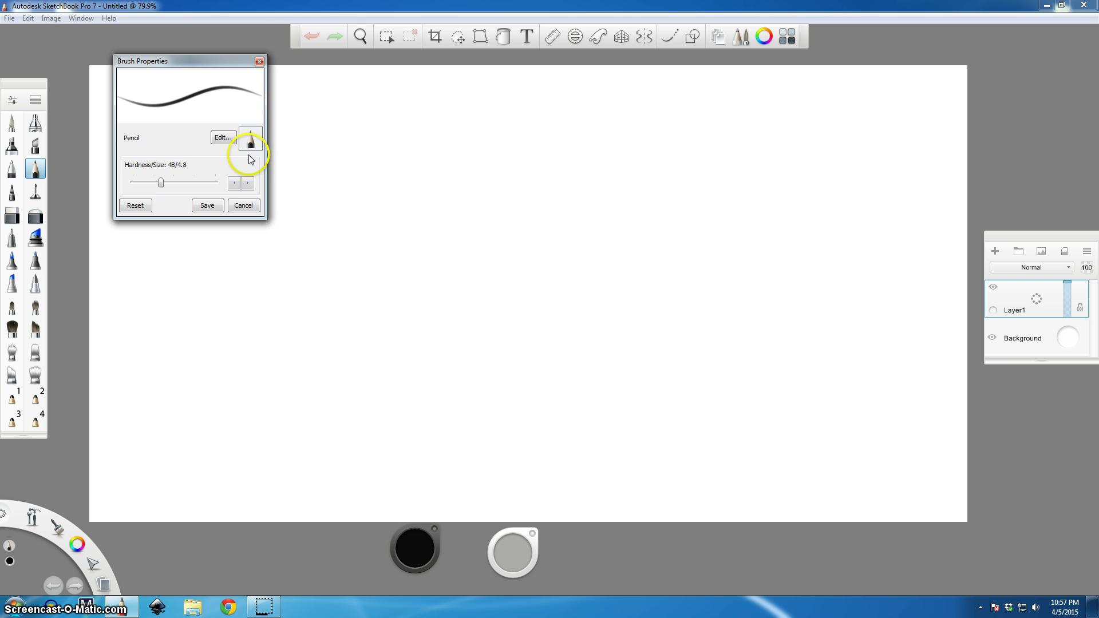
left_click(208, 206)
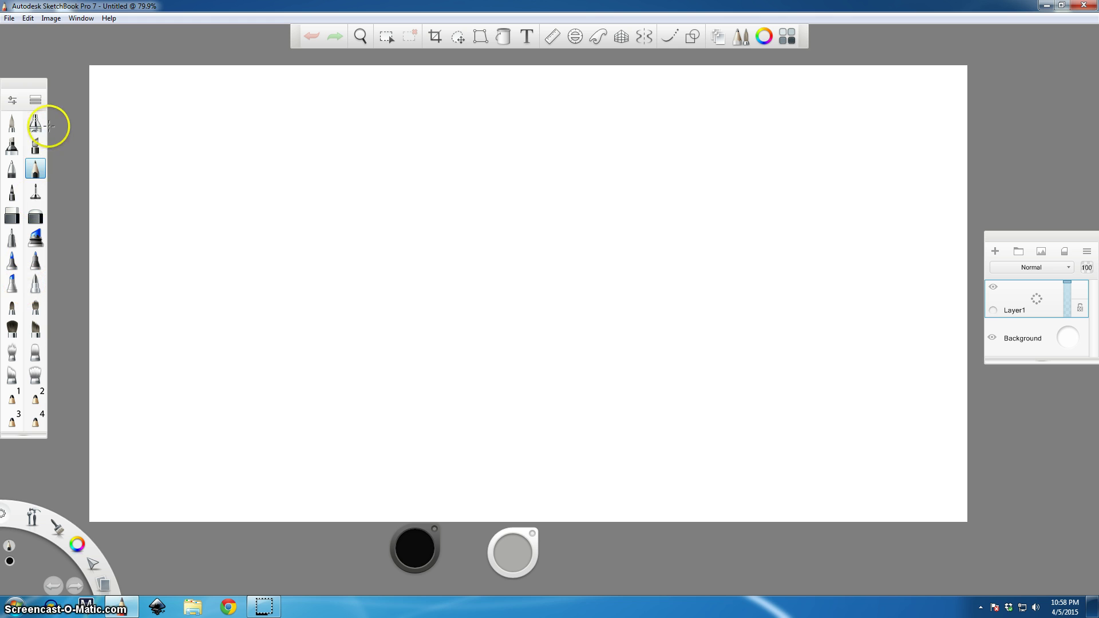
Step: Browse the brush library's sets, from Basic and Copic through Texture, Shape, Splatter and Smudge, and close it
left_click(35, 100)
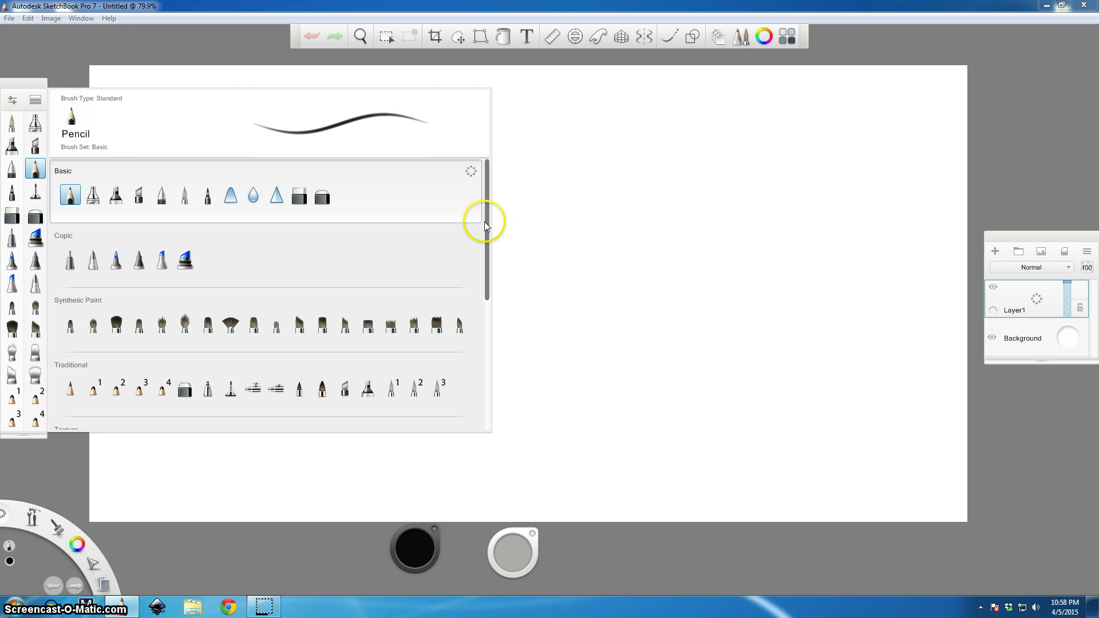
mouse_move(485, 221)
left_mouse_down()
mouse_move(474, 304)
mouse_move(474, 191)
mouse_move(475, 277)
mouse_move(468, 261)
left_mouse_up()
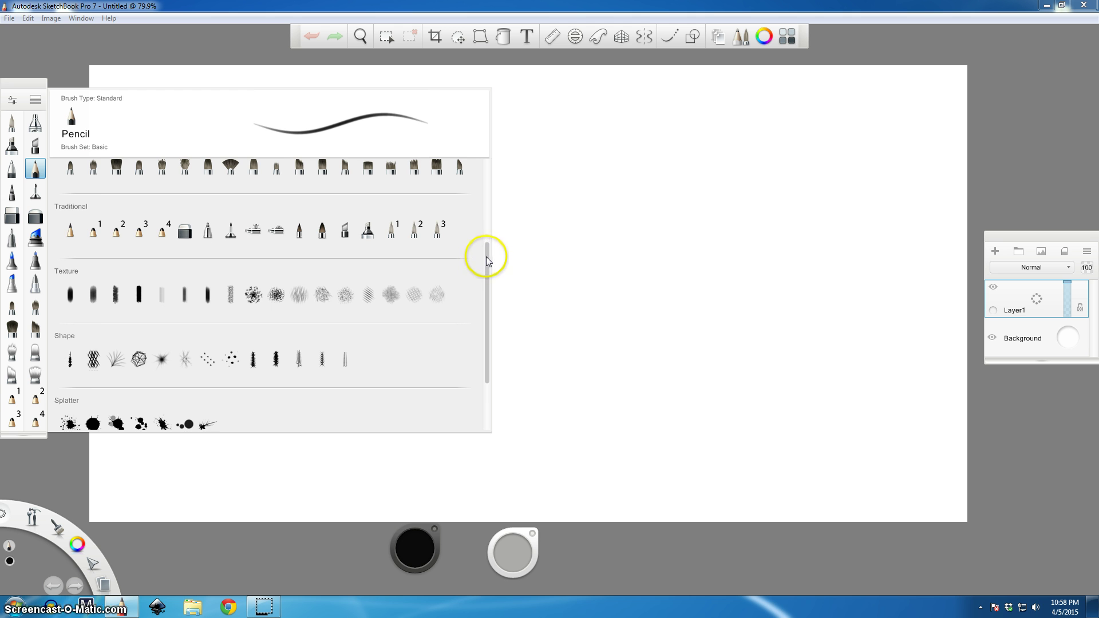
left_click_drag(486, 256, 486, 278)
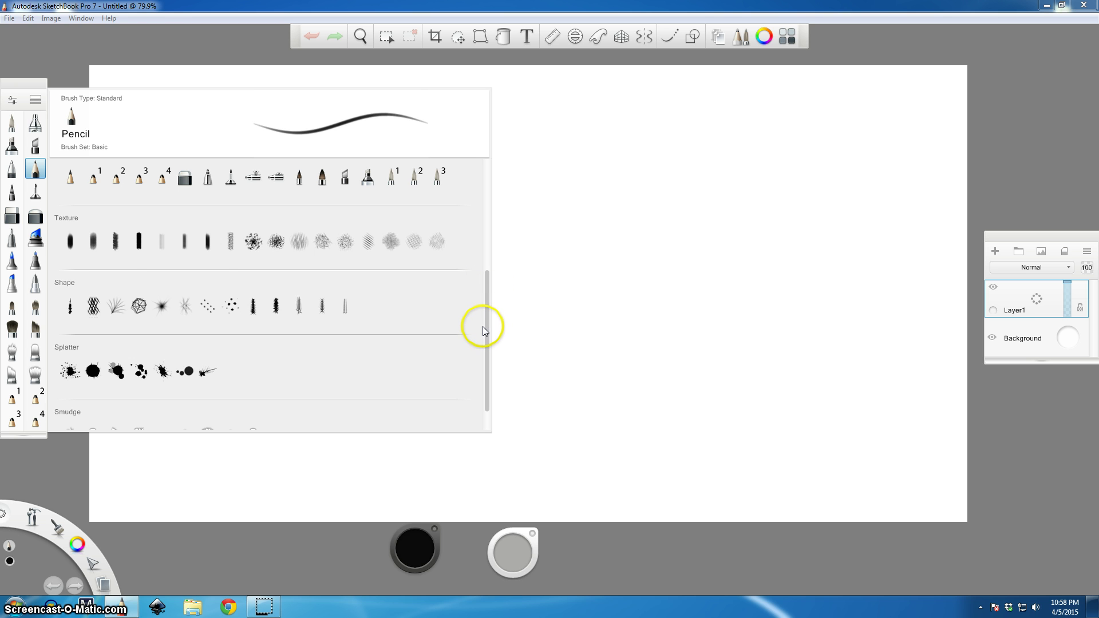
scroll(483, 338, "down", 1)
scroll(487, 206, "up", 4)
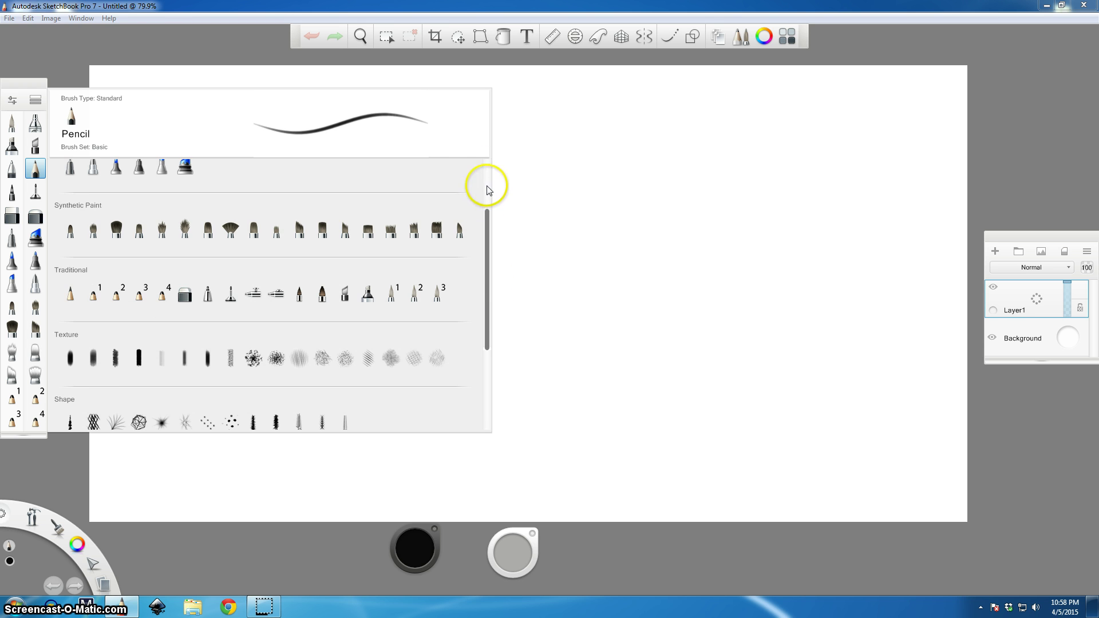
scroll(482, 150, "up", 2)
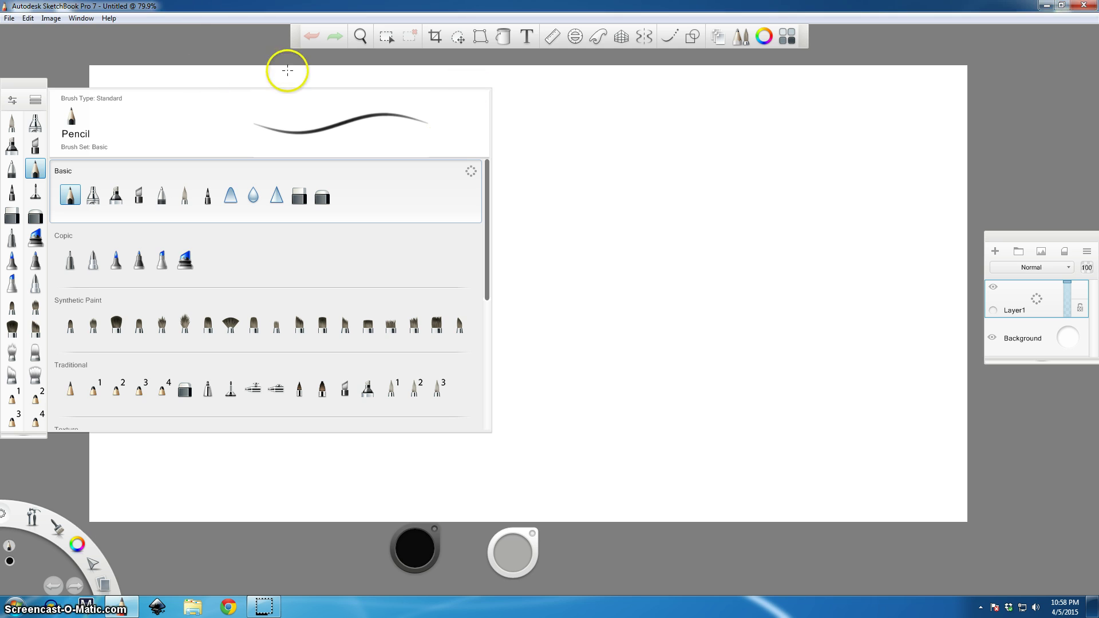
left_click(193, 42)
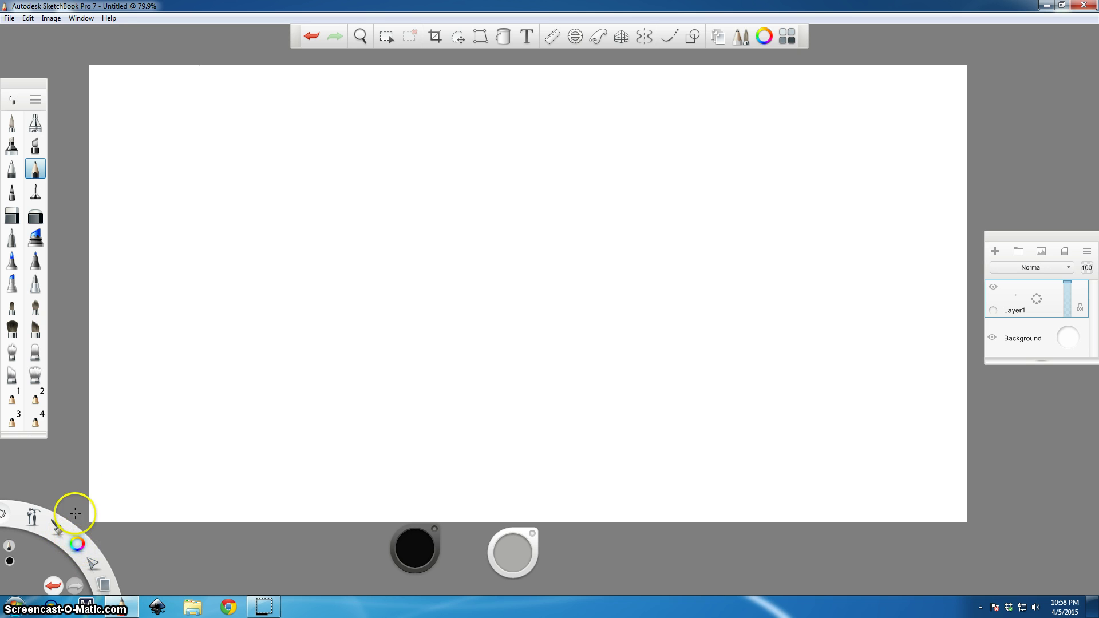
Step: Try the black, red and green preset colors, and switch to the transparent color
left_click(75, 544)
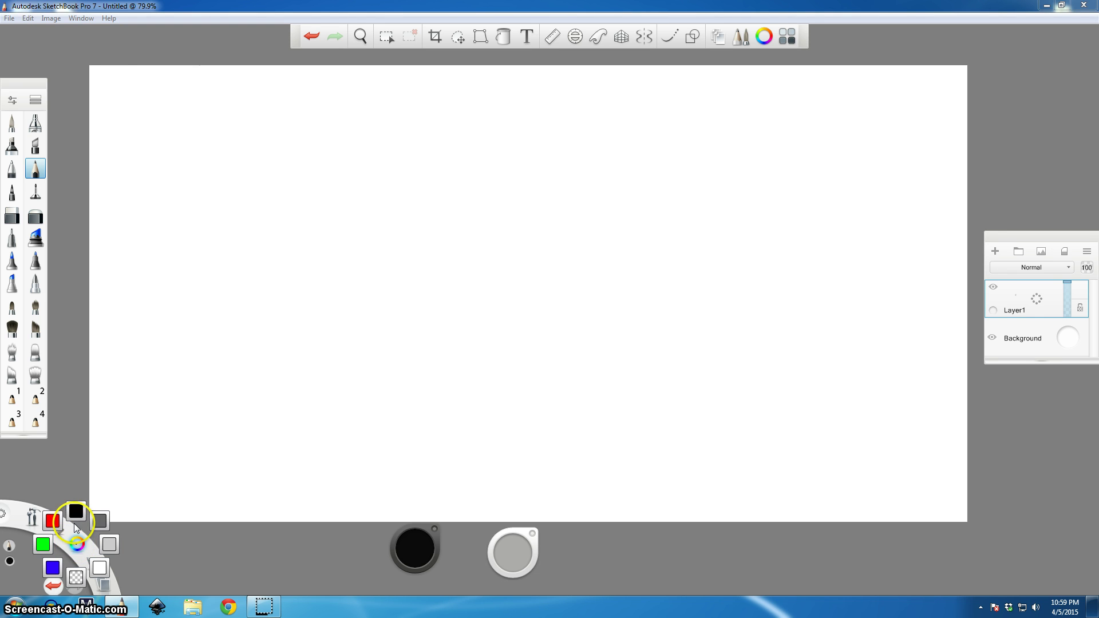
left_click(76, 510)
left_click(80, 541)
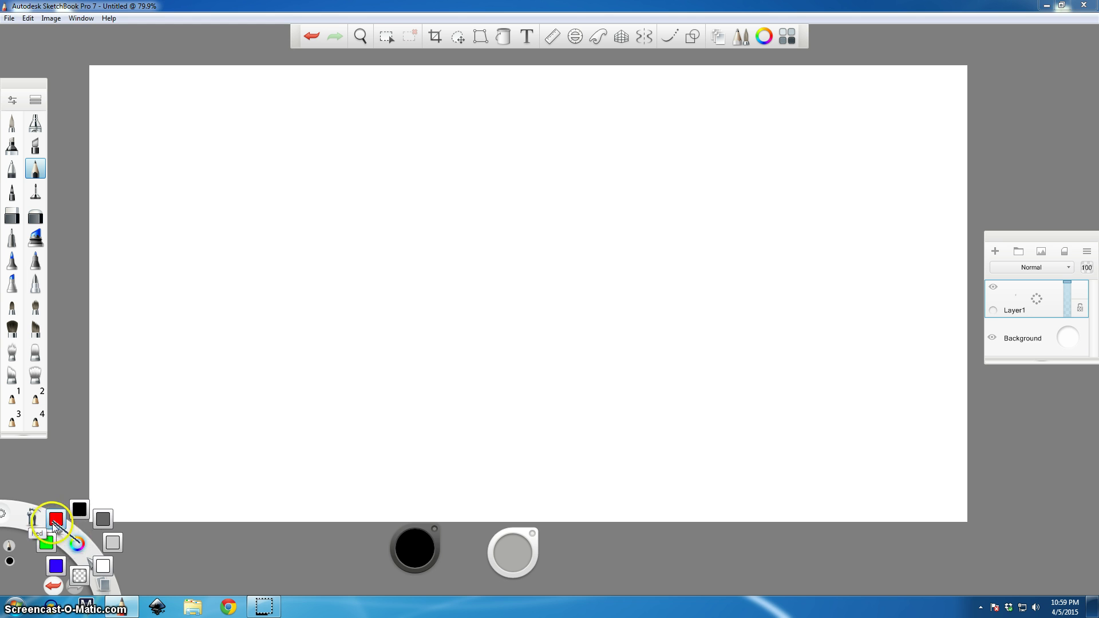
left_click(54, 520)
left_click(77, 543)
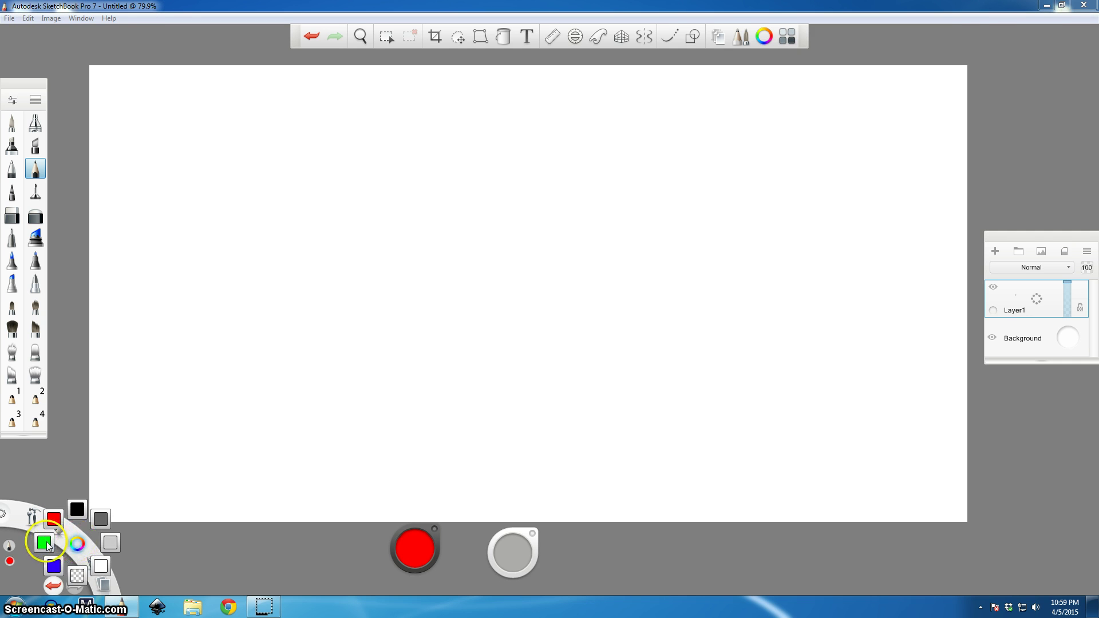
left_click(43, 541)
left_click(67, 555)
left_click(72, 571)
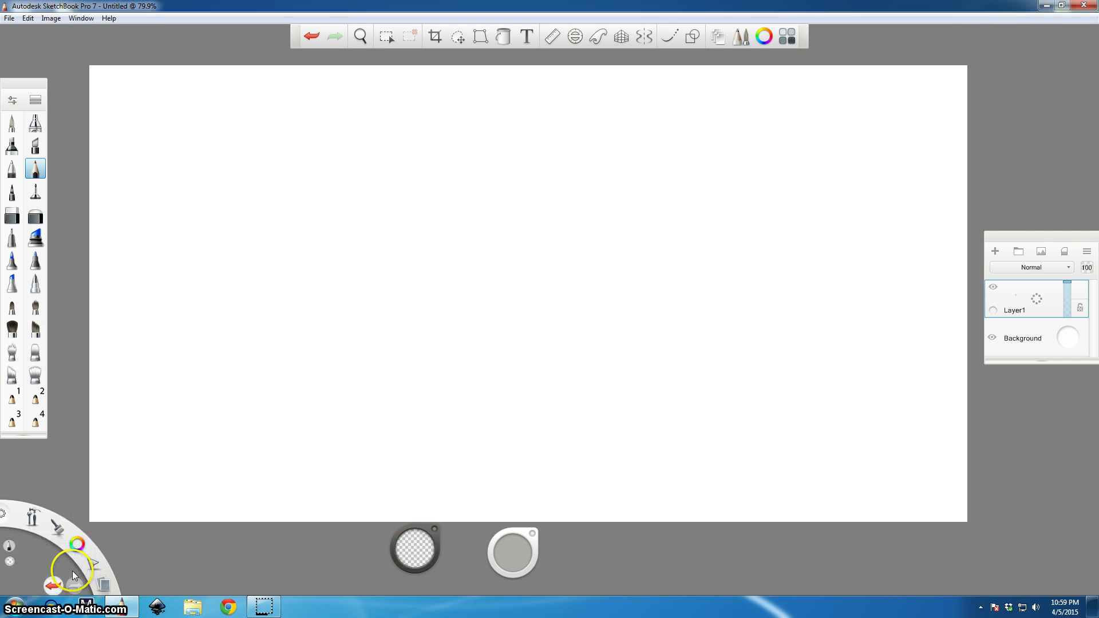
Step: Pick the Pencil from the quick brush presets, and switch to a different preset brush
left_click(57, 528)
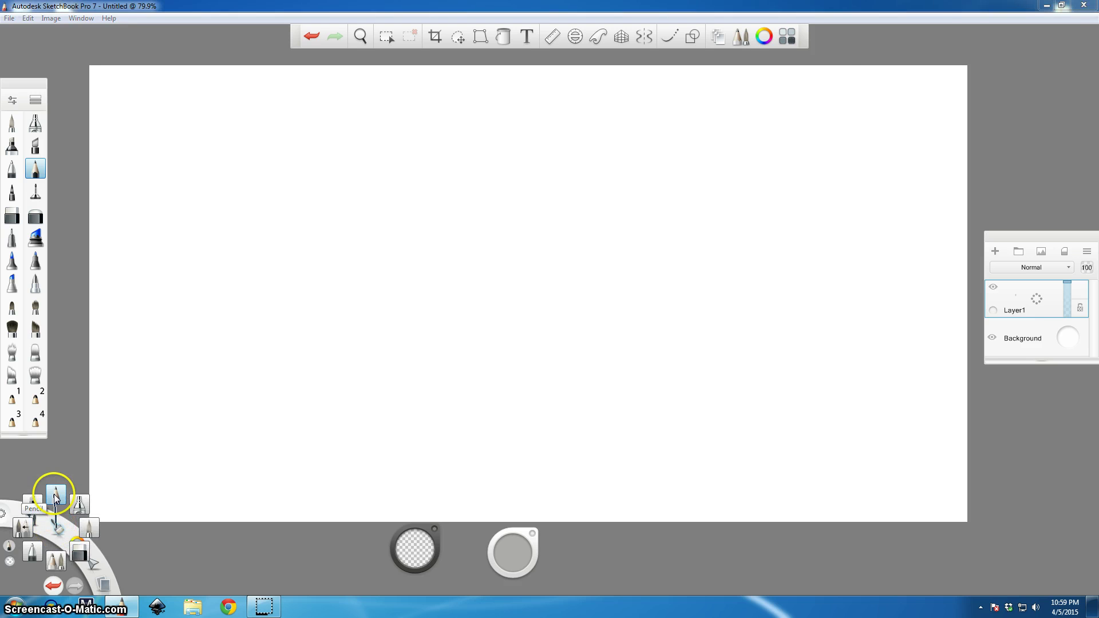
left_click(51, 491)
left_click(60, 530)
left_click(39, 504)
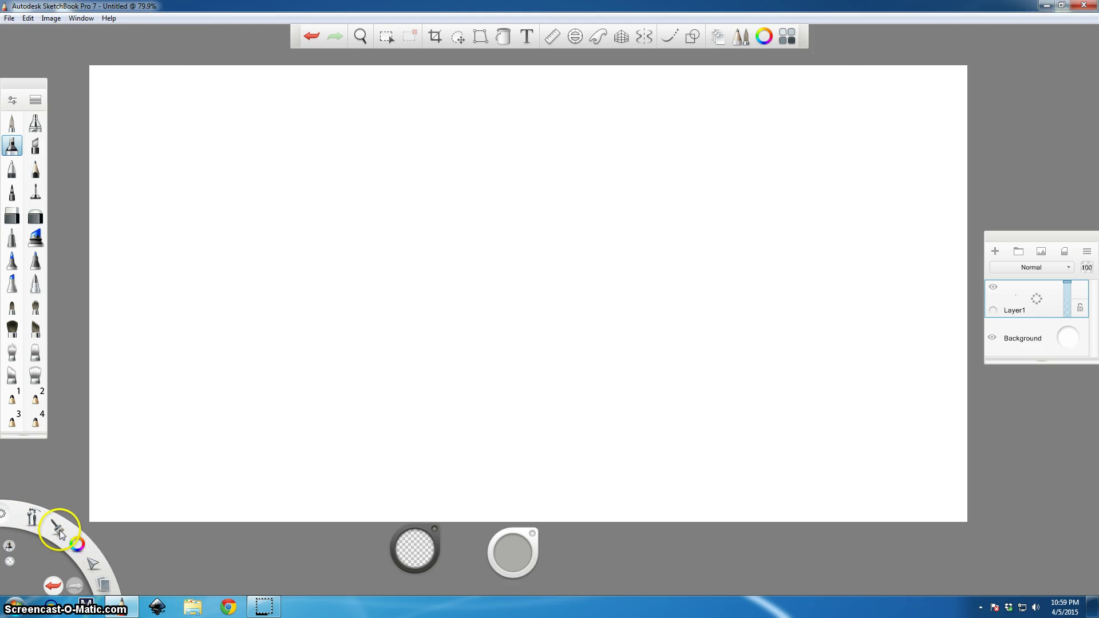
left_click(33, 518)
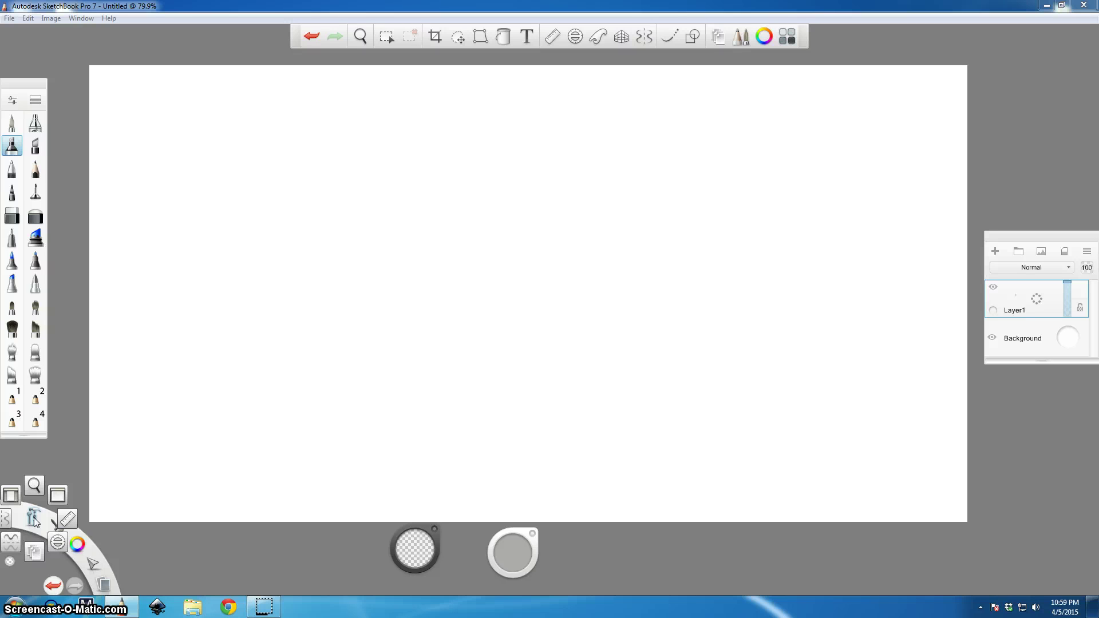
left_click(36, 522)
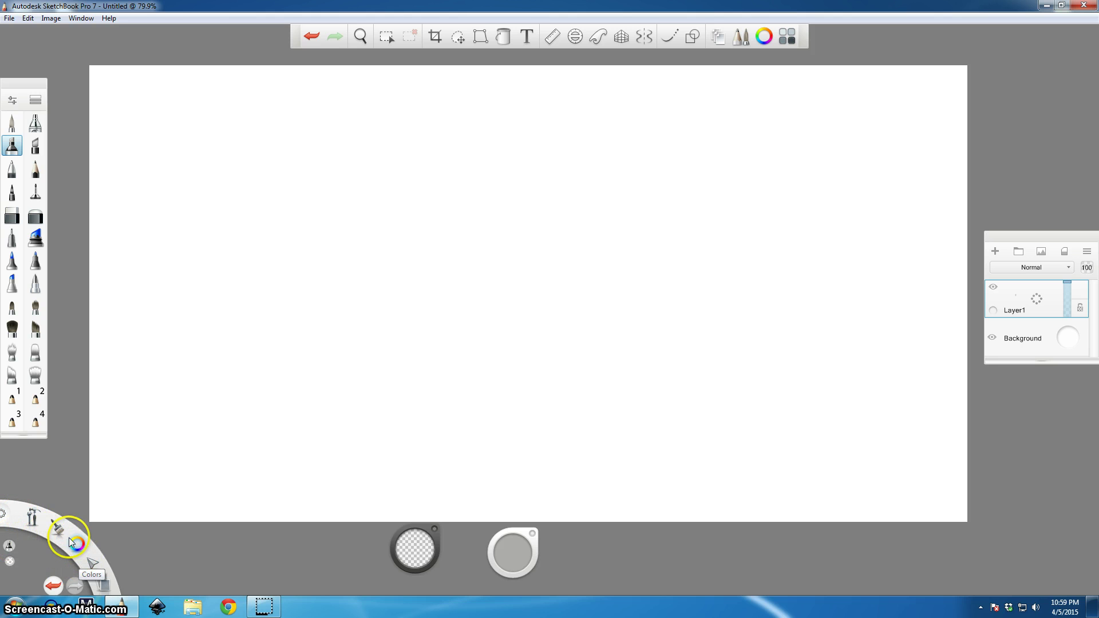
left_click(94, 561)
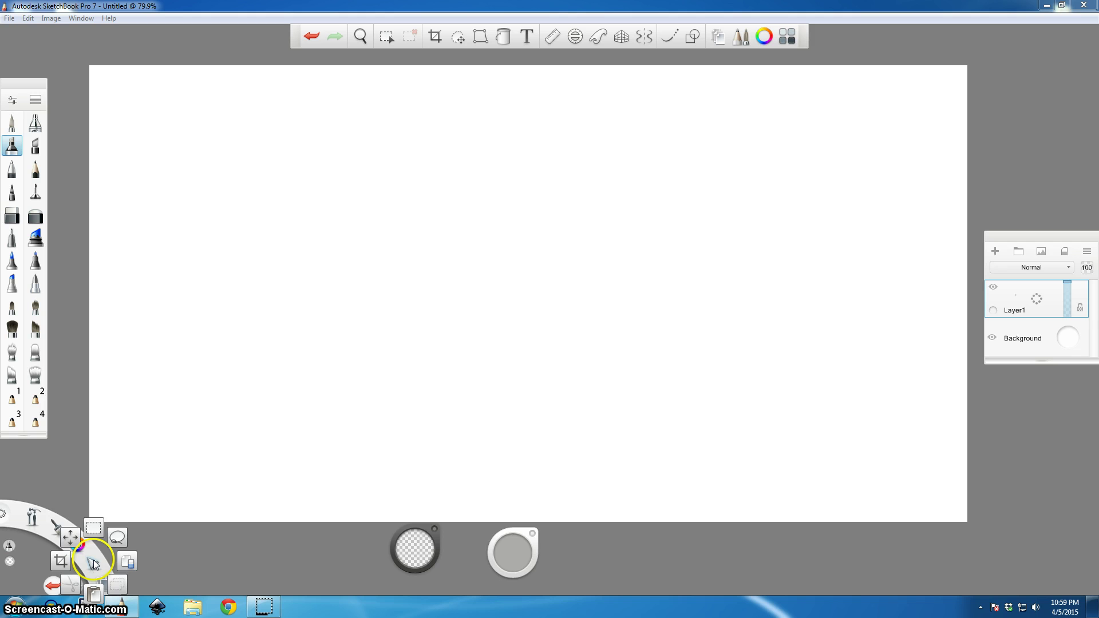
left_click(43, 549)
left_click(40, 521)
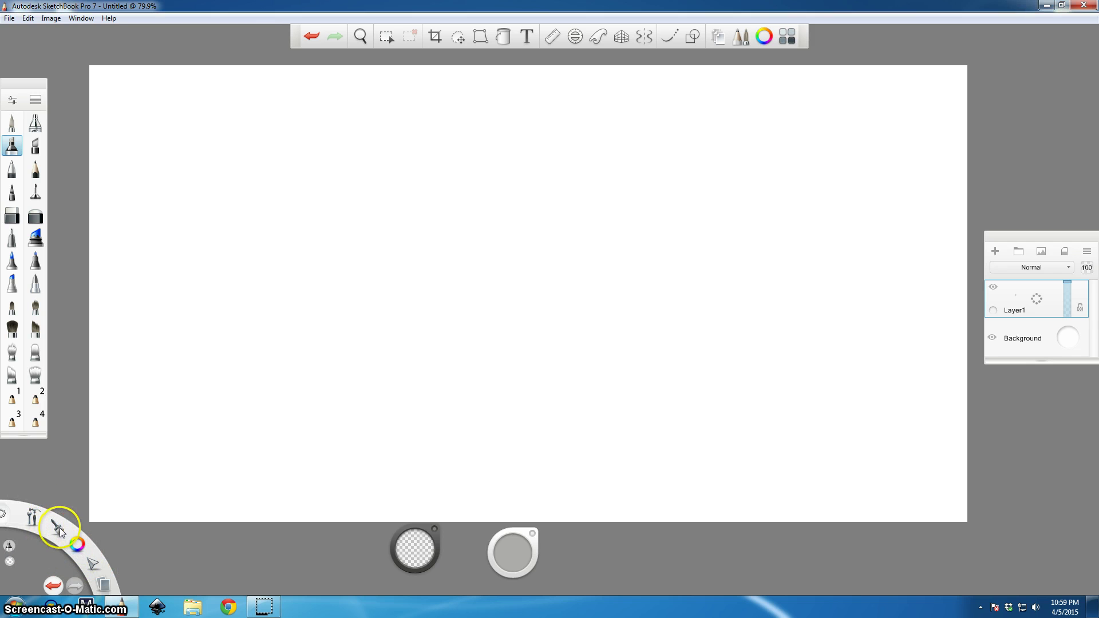
Step: Switch the active brush back to the Pencil
left_click(60, 527)
left_click(61, 497)
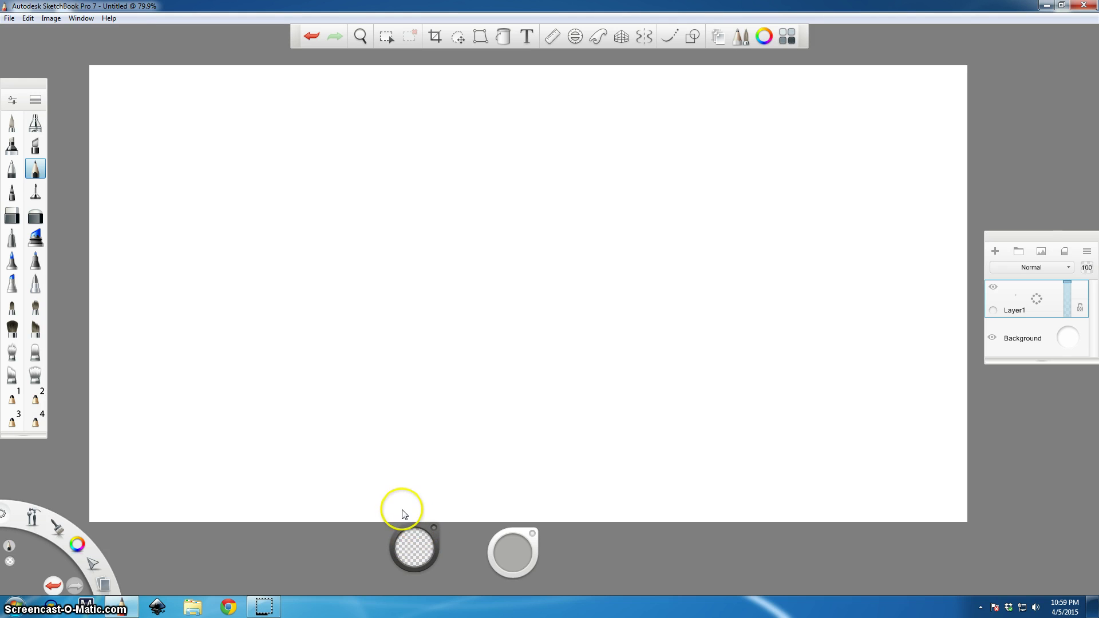
Step: Reposition the color puck and the brush puck, bringing them slightly closer together
left_click_drag(402, 513, 393, 491)
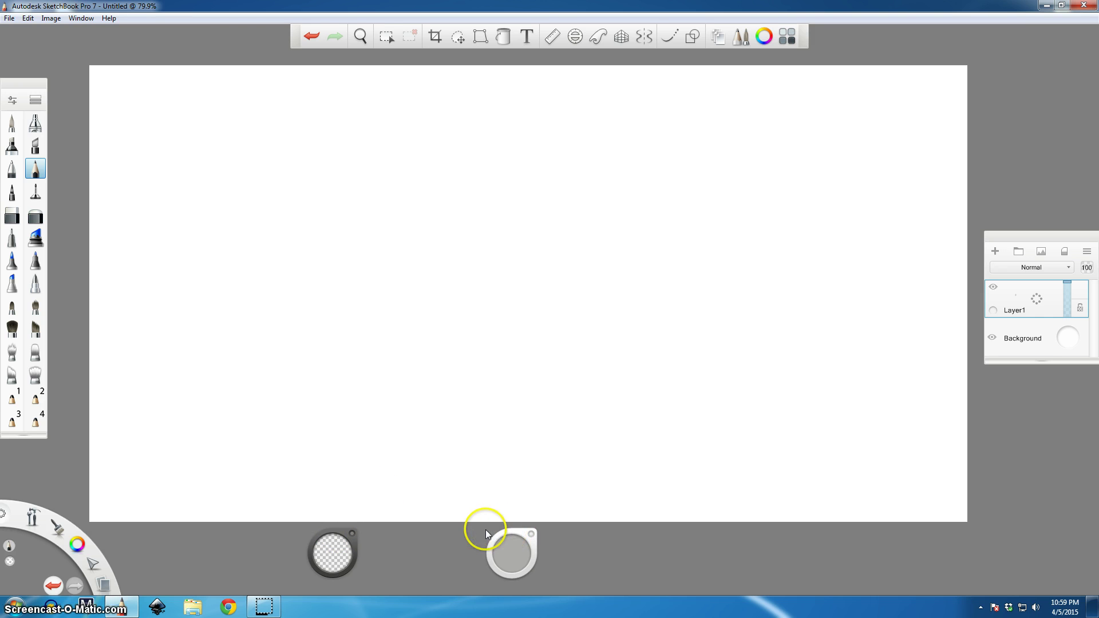
left_click_drag(441, 536, 417, 533)
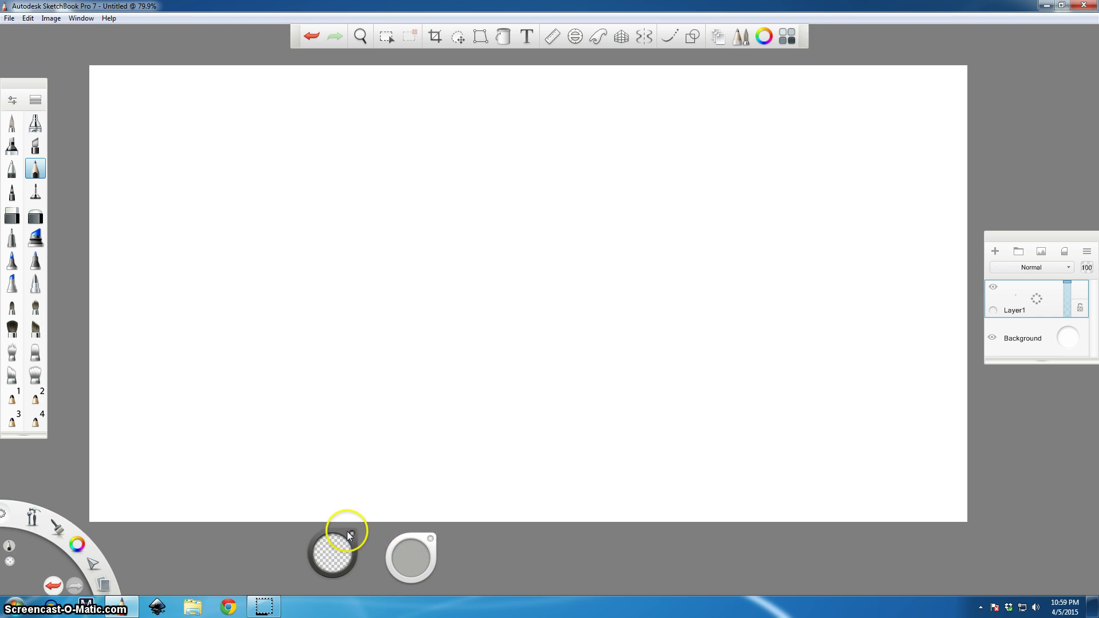
Step: Set the drawing color to black with the color puck and the Pencil size to 4.8 with the brush puck
left_click(334, 549)
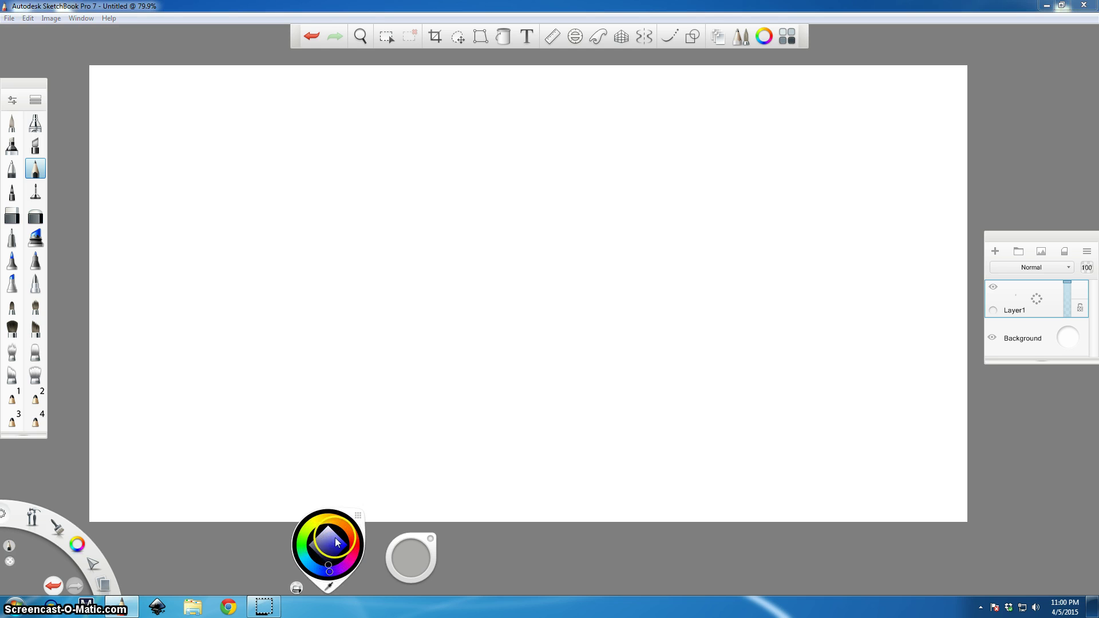
mouse_move(341, 534)
left_mouse_down()
mouse_move(337, 552)
mouse_move(314, 536)
mouse_move(342, 547)
mouse_move(322, 538)
mouse_move(334, 539)
mouse_move(330, 571)
left_mouse_up()
left_click(409, 551)
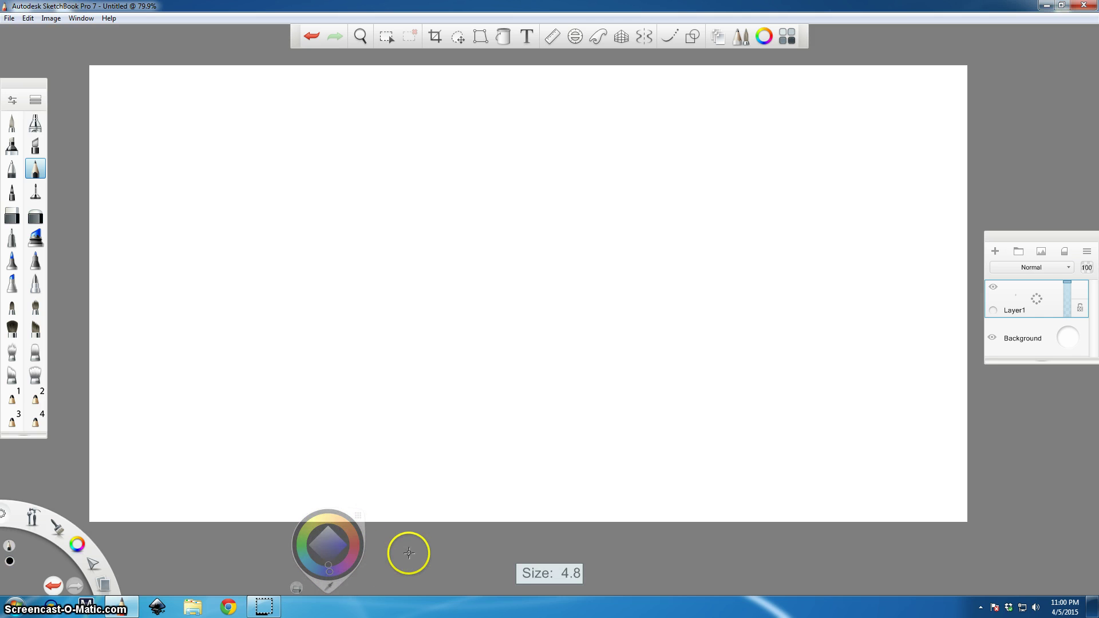
left_click(414, 559)
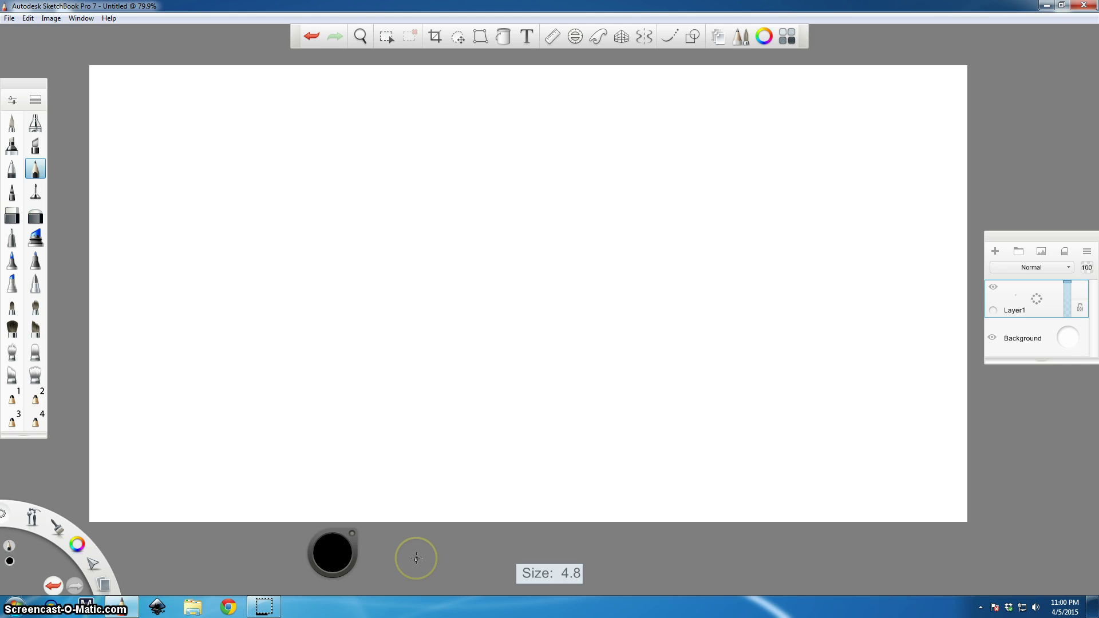
mouse_move(421, 551)
left_mouse_down()
mouse_move(491, 452)
mouse_move(428, 545)
left_mouse_up()
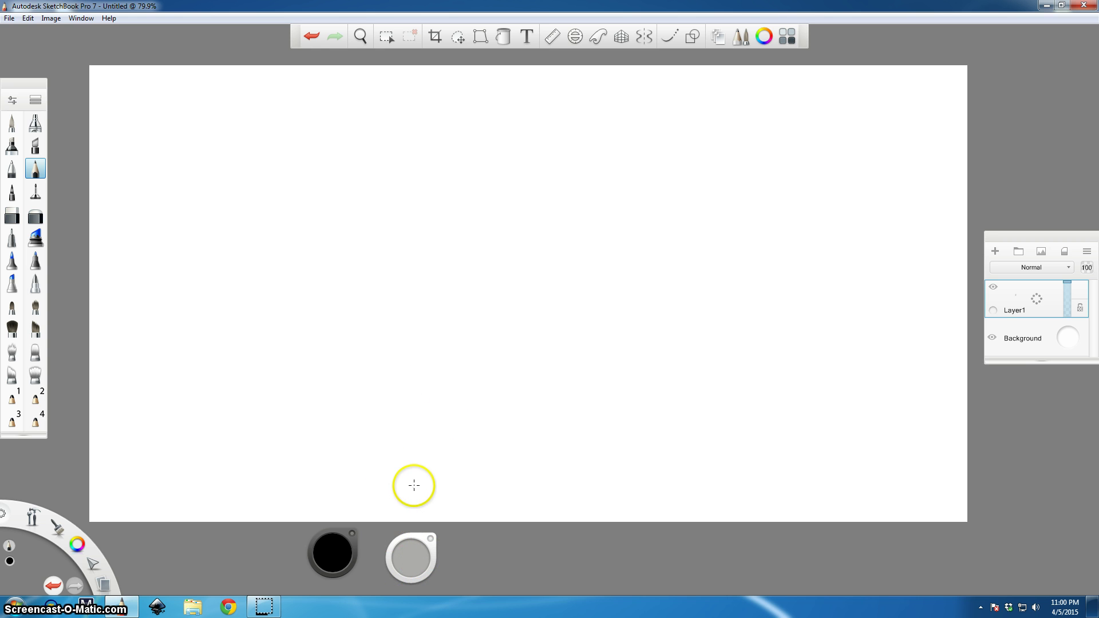
mouse_move(500, 265)
left_mouse_down()
mouse_move(493, 292)
mouse_move(512, 315)
mouse_move(507, 268)
mouse_move(489, 348)
mouse_move(496, 314)
left_mouse_up()
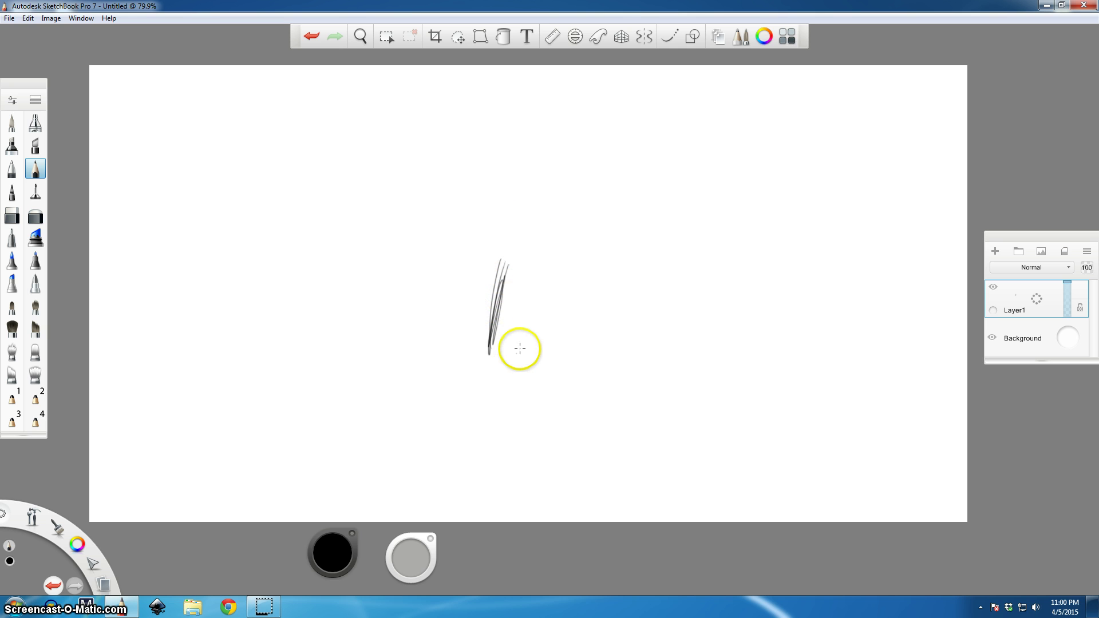
key("ctrl+z")
key("ctrl+z")
key("ctrl+z")
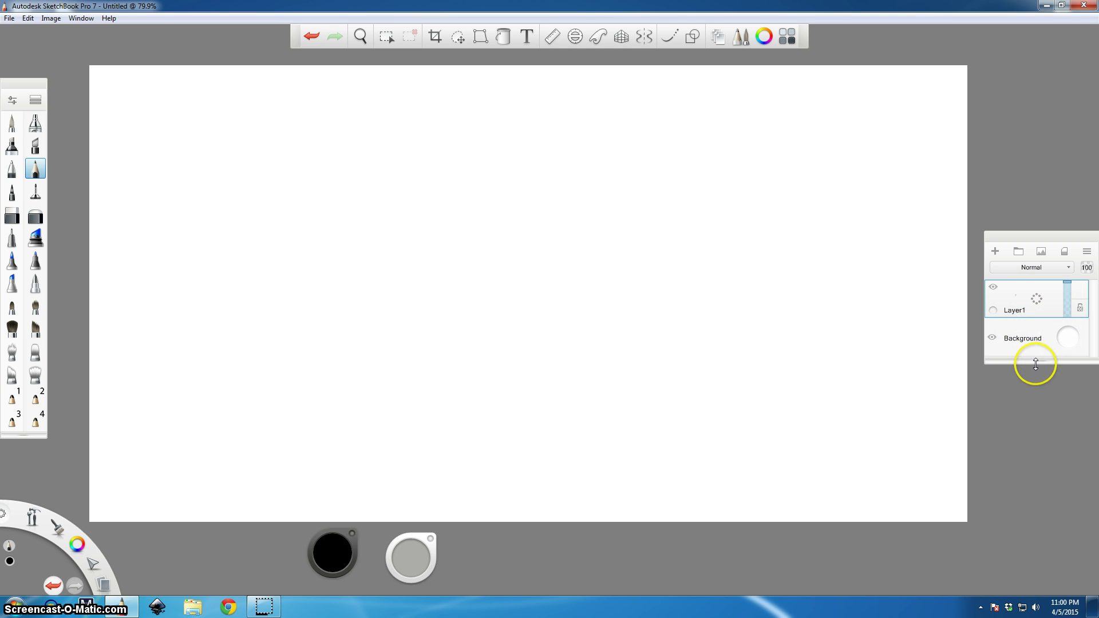
Step: Lengthen the layer palette, and view the Copic Library's illustration colors before closing it
left_click_drag(1039, 367, 1006, 490)
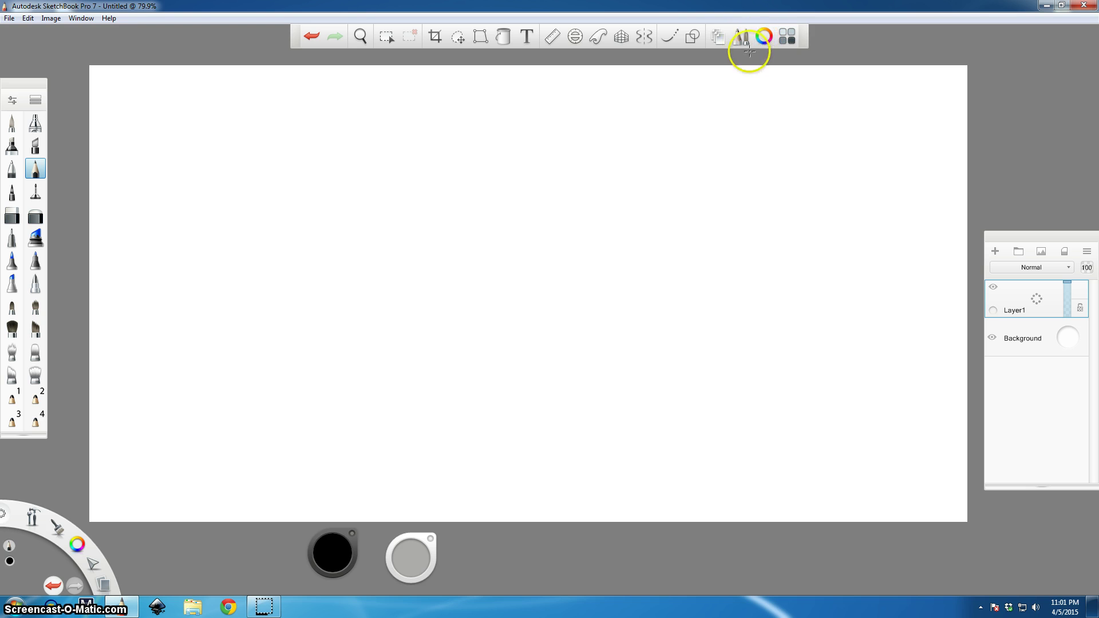
left_click(782, 40)
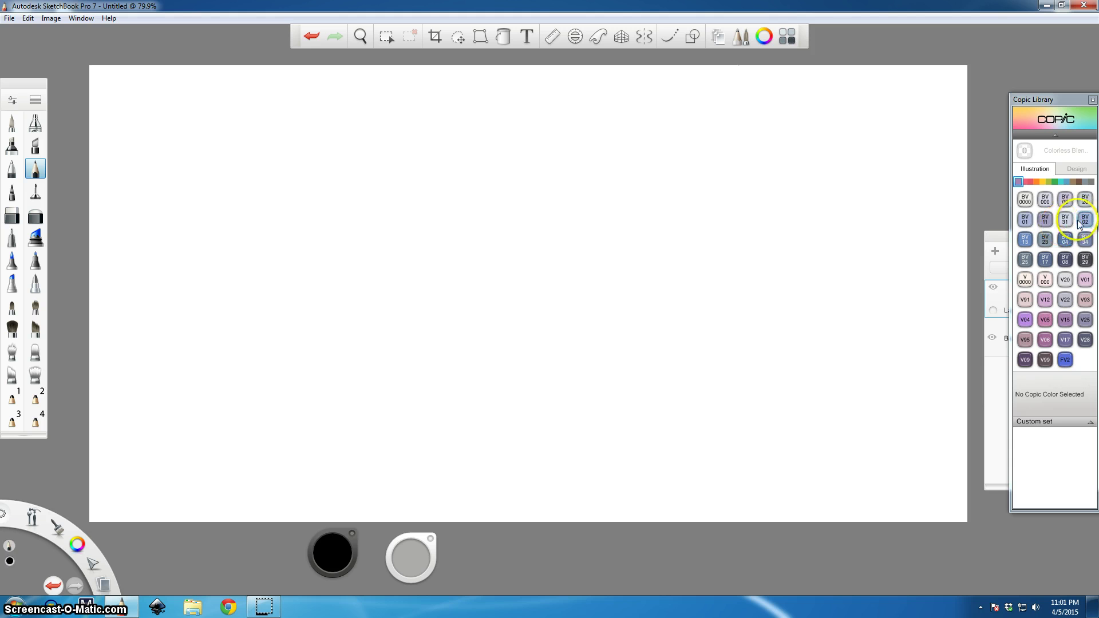
left_click(1093, 101)
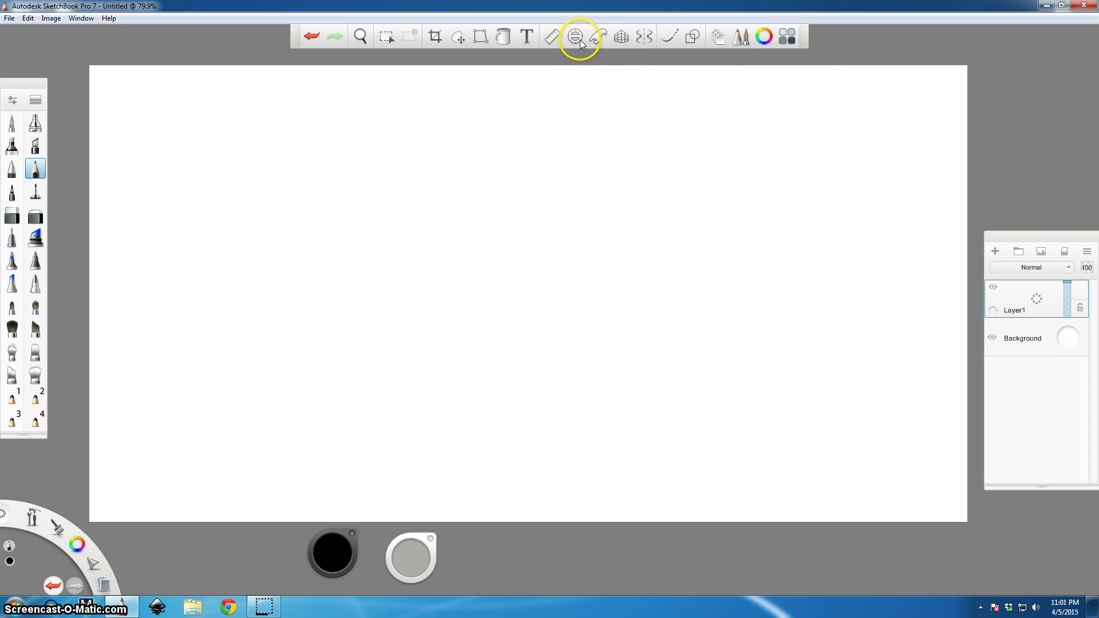
Step: Turn on left-right symmetry and sketch a closed, mirrored head-shaped outline around the center line, undoing the first oval attempt
left_click(646, 38)
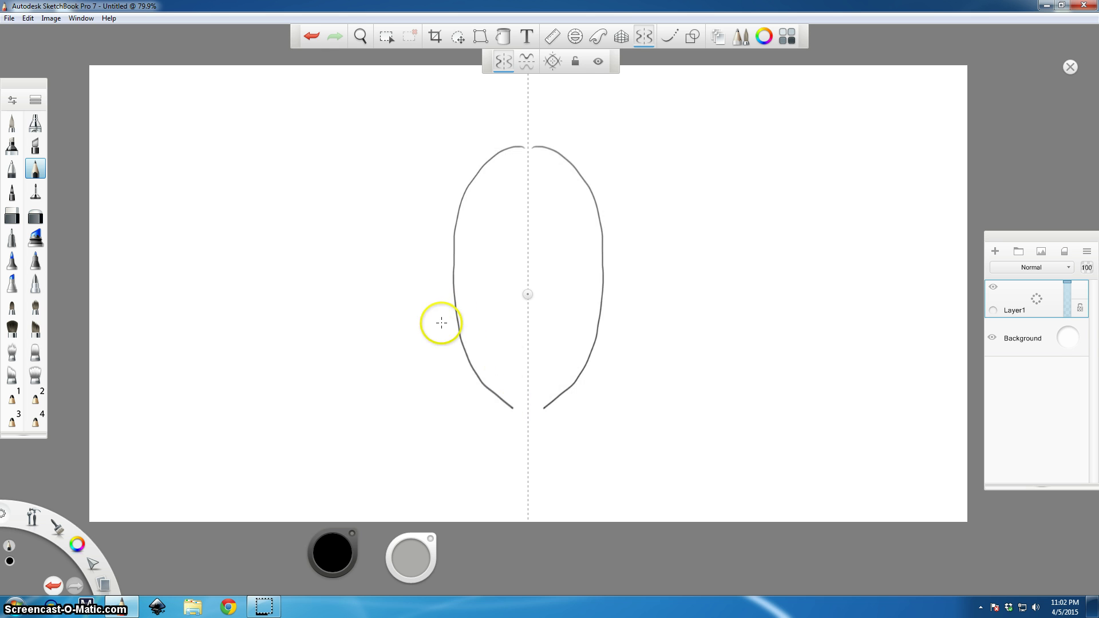
key("ctrl+z")
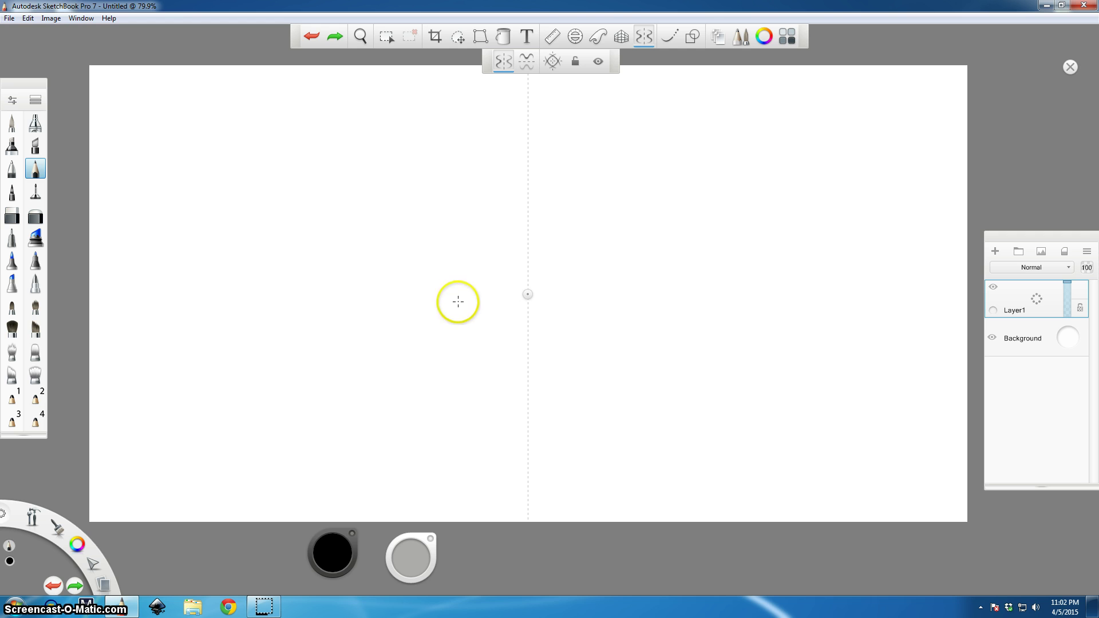
left_click_drag(524, 409, 513, 400)
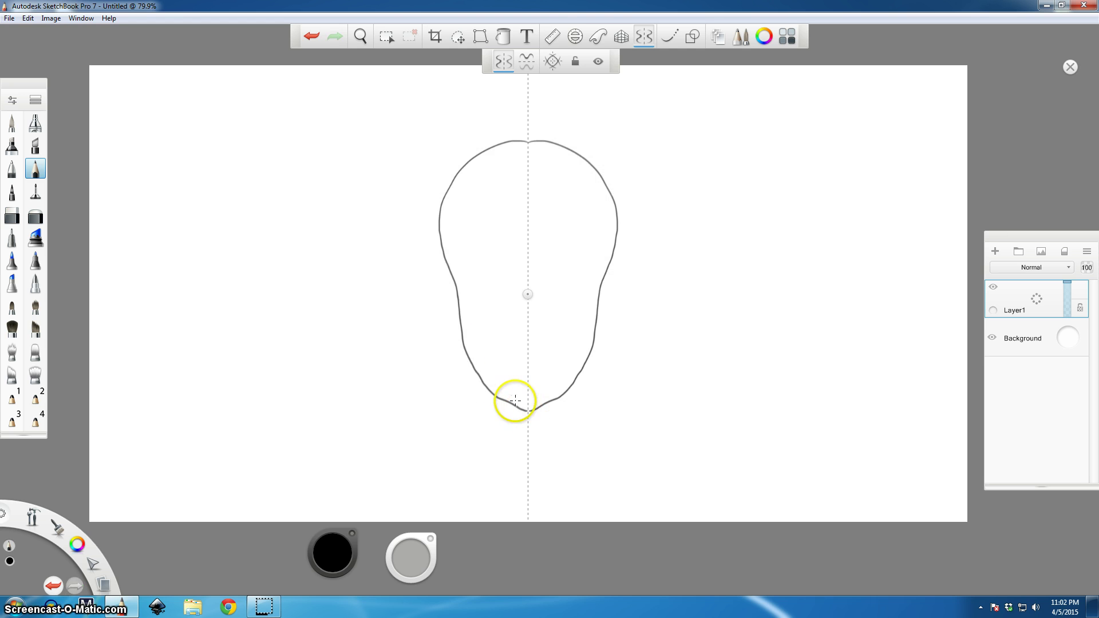
Step: Draw mirrored ears, eyes and slanted eyebrows plus a nose and mouth on the head, and close the symmetry tool
mouse_move(440, 259)
left_mouse_down()
mouse_move(425, 285)
mouse_move(463, 348)
left_mouse_up()
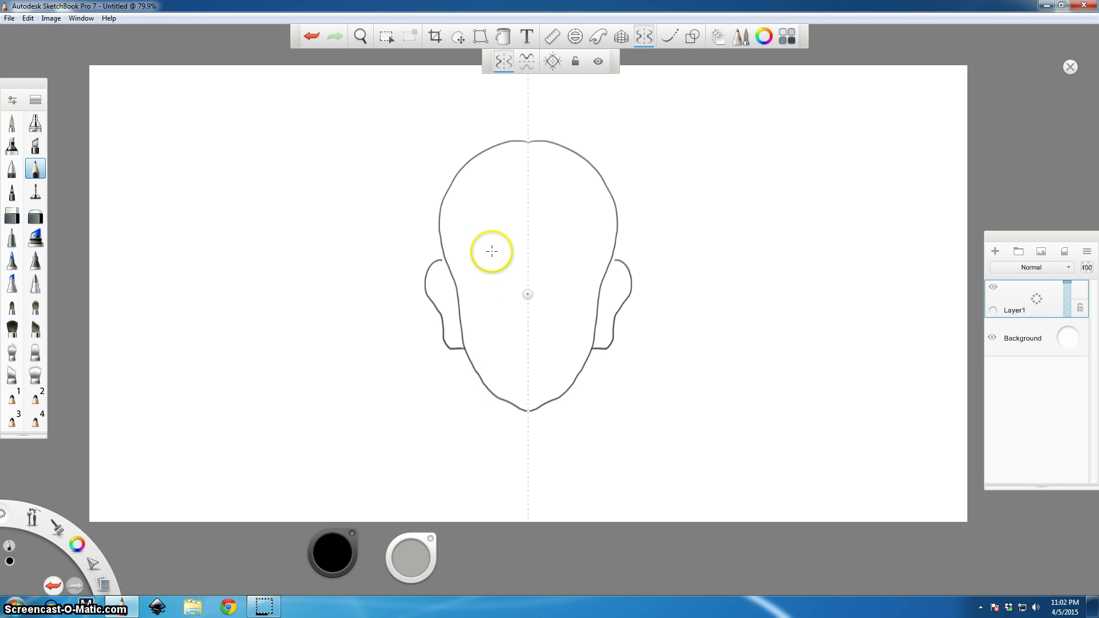
left_click_drag(490, 259, 502, 259)
left_click_drag(498, 216, 469, 253)
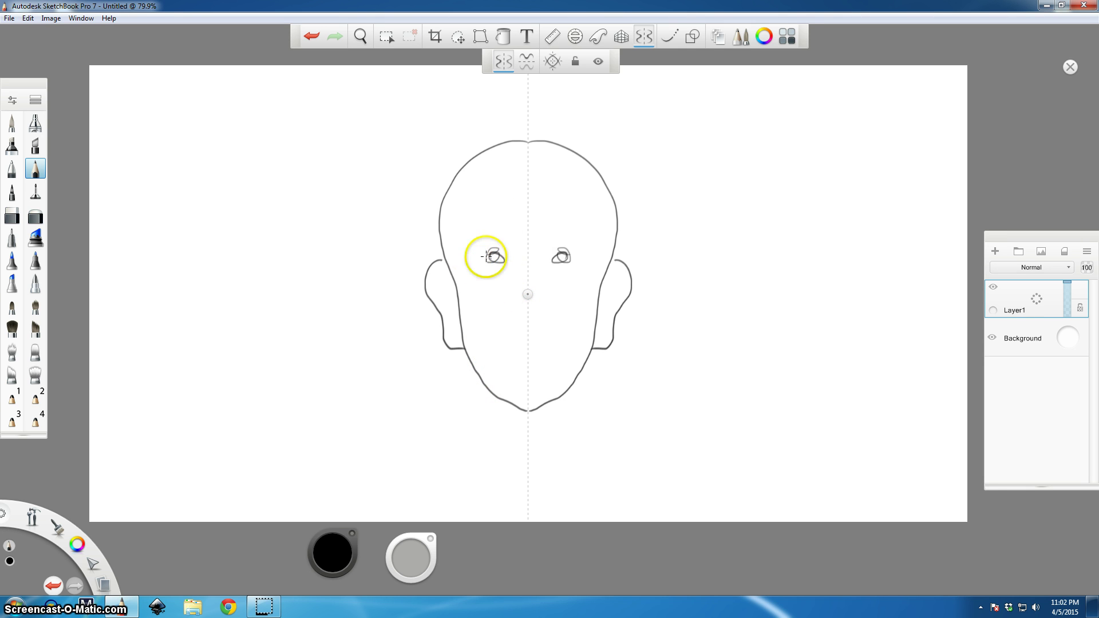
left_click_drag(509, 314, 549, 356)
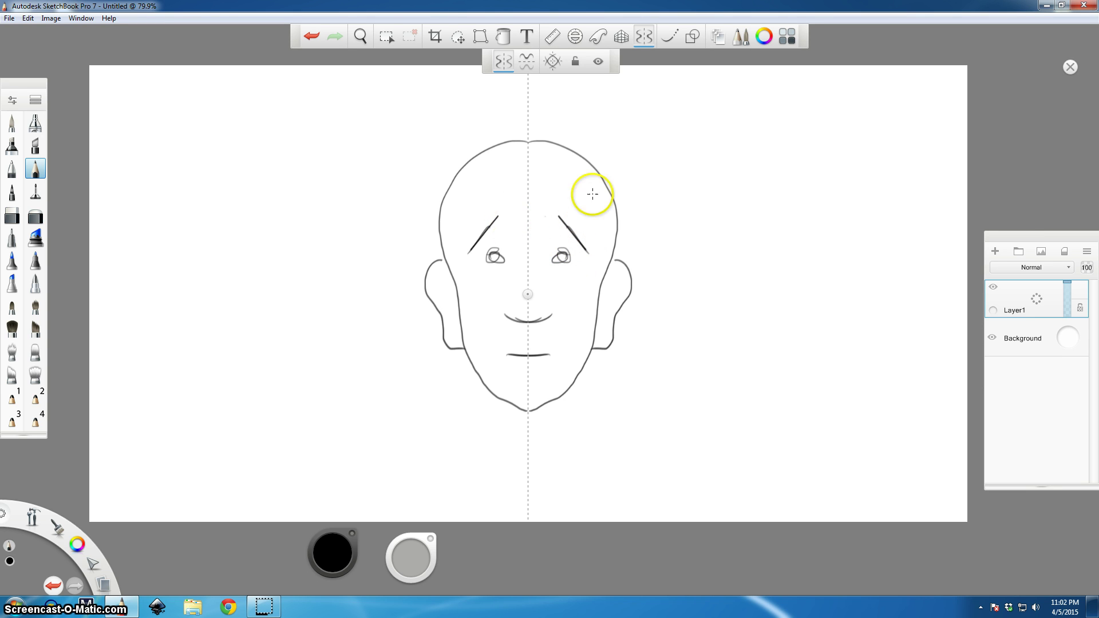
left_click(1070, 67)
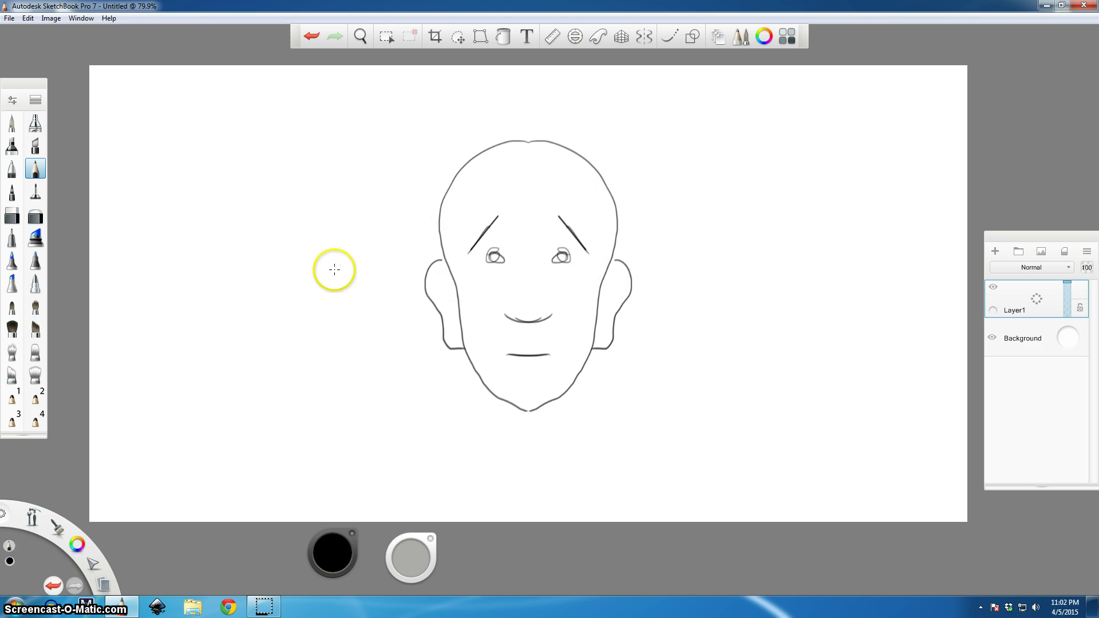
Step: Increase the Pencil's hardness/size in its brush properties, test and undo a stroke beside the head, and thicken the head's left outline
left_click(13, 100)
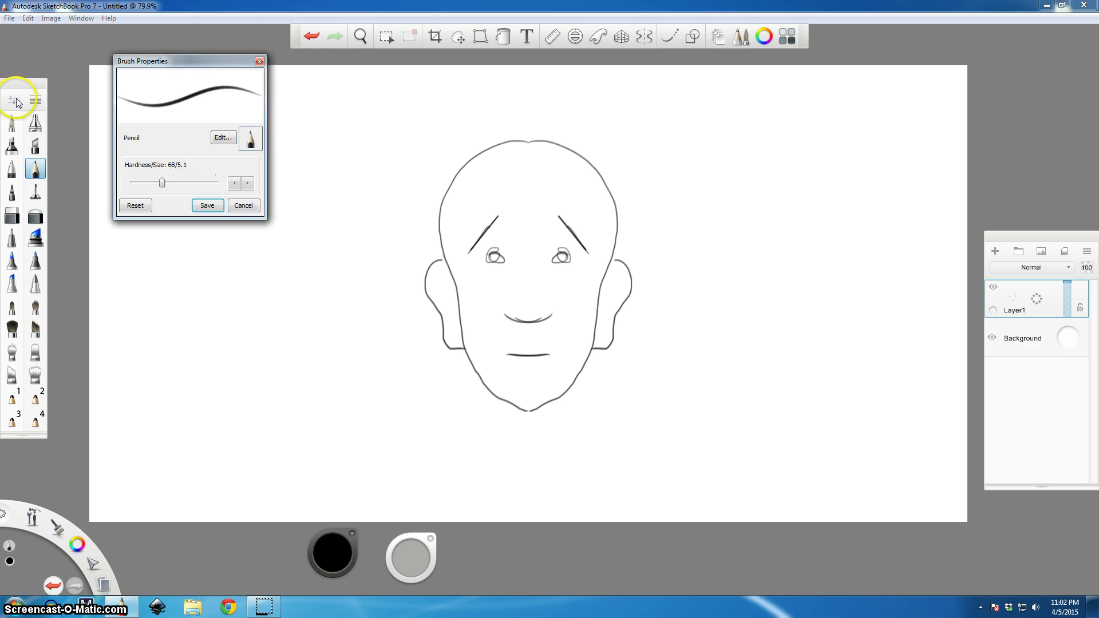
left_click_drag(163, 183, 198, 183)
left_click(216, 210)
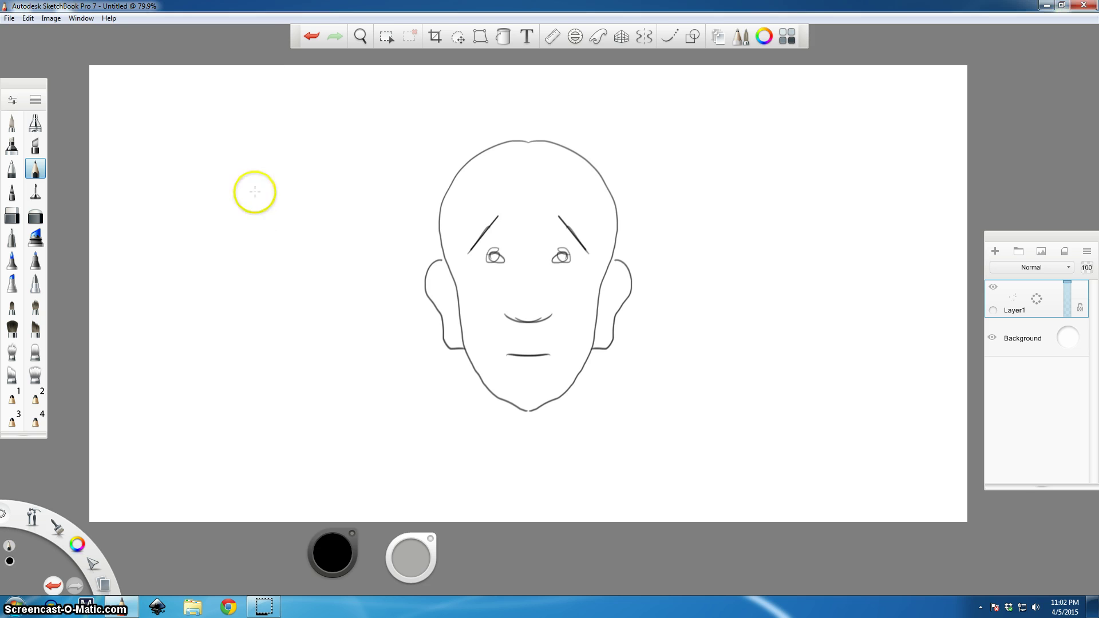
left_click_drag(394, 184, 384, 263)
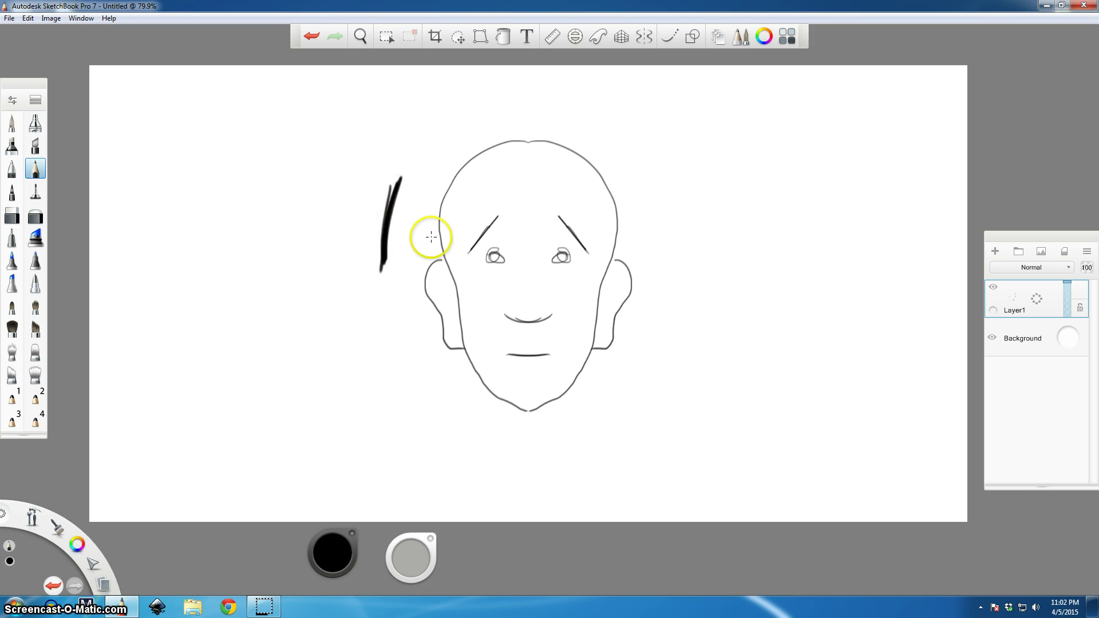
key("ctrl+z")
key("ctrl+z")
mouse_move(460, 168)
left_mouse_down()
mouse_move(432, 229)
mouse_move(441, 238)
mouse_move(436, 215)
mouse_move(466, 355)
mouse_move(483, 388)
mouse_move(480, 371)
mouse_move(503, 392)
mouse_move(495, 401)
mouse_move(536, 409)
left_mouse_up()
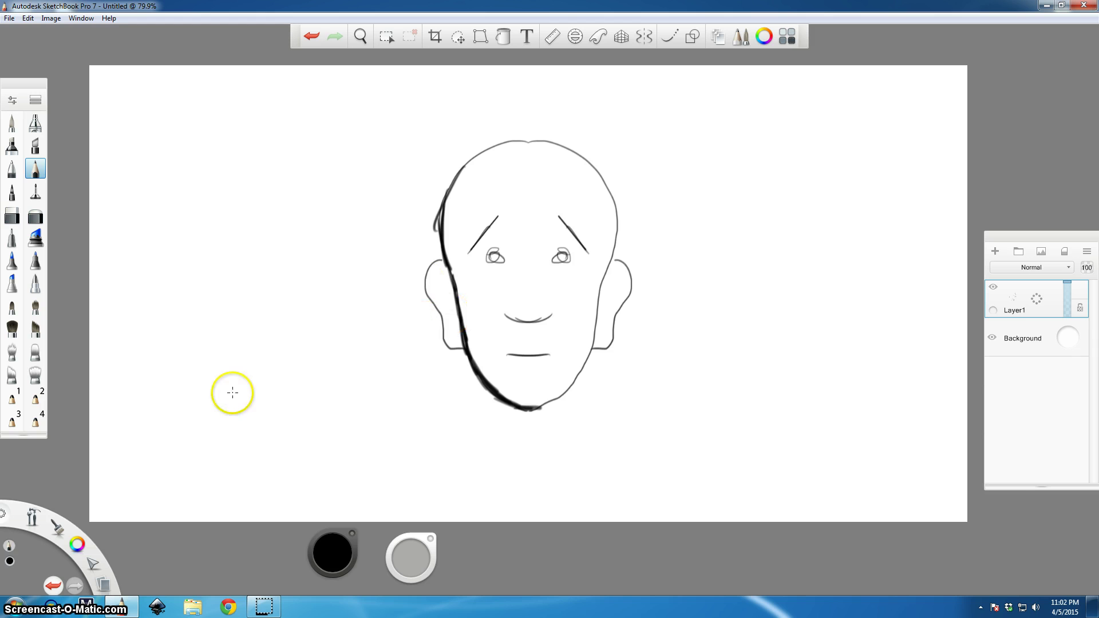
Step: Fade the head's left outline, left ear, left eye and left eyebrow with the soft eraser, and switch back to the Pencil
left_click(36, 217)
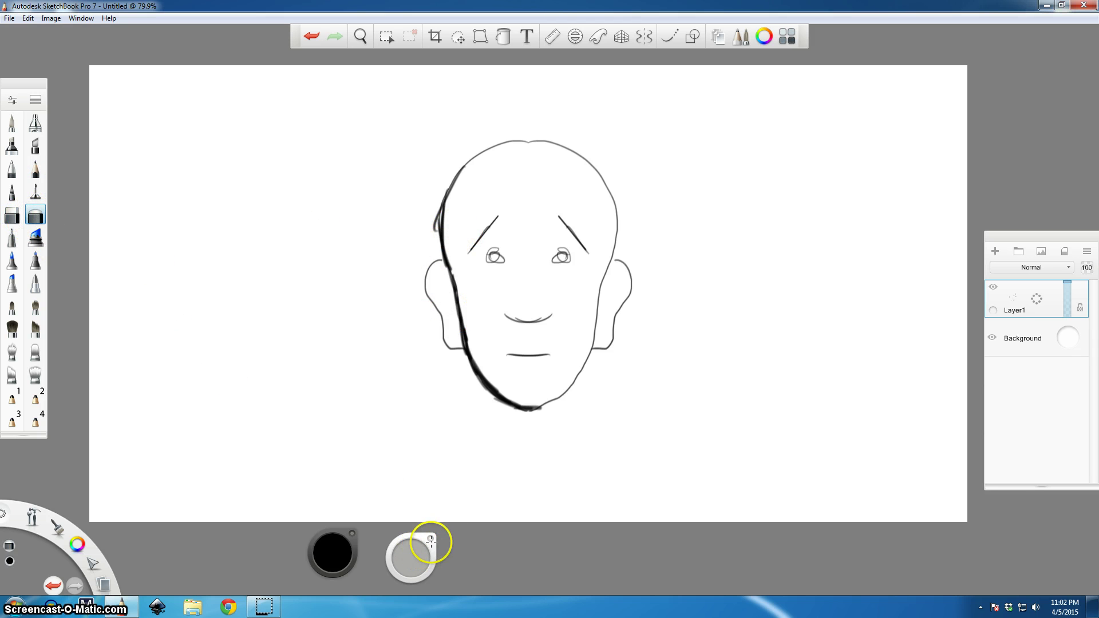
left_click_drag(452, 522, 454, 513)
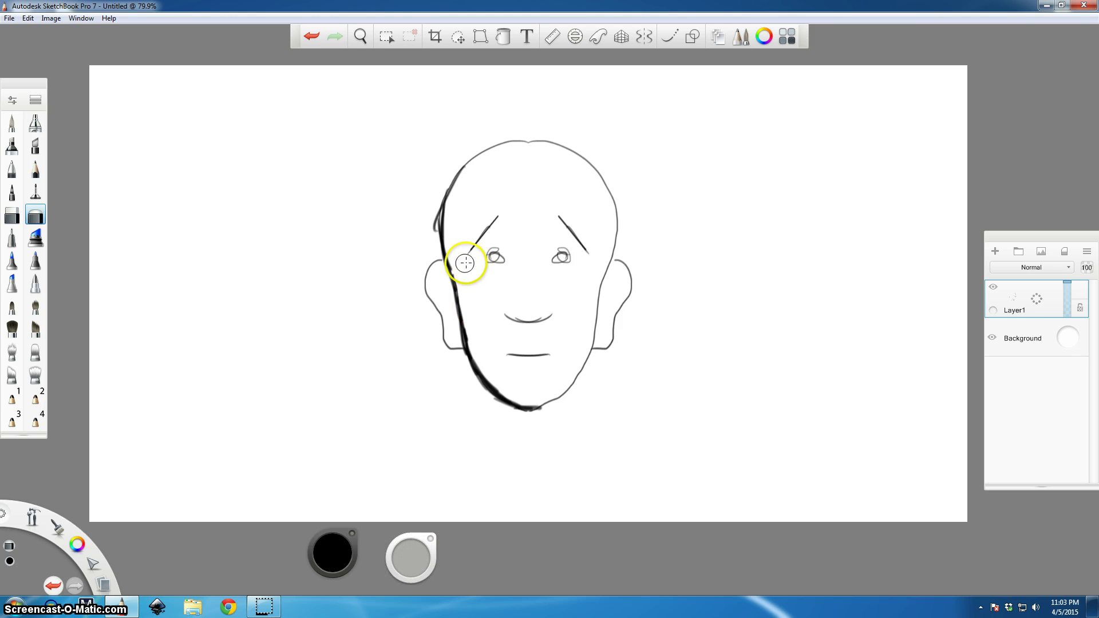
mouse_move(446, 198)
left_mouse_down()
mouse_move(462, 171)
mouse_move(438, 231)
mouse_move(441, 258)
mouse_move(443, 203)
mouse_move(446, 283)
mouse_move(441, 246)
mouse_move(463, 333)
mouse_move(440, 250)
mouse_move(469, 371)
mouse_move(460, 325)
mouse_move(493, 389)
mouse_move(475, 373)
mouse_move(540, 410)
mouse_move(476, 382)
mouse_move(470, 360)
mouse_move(499, 387)
left_mouse_up()
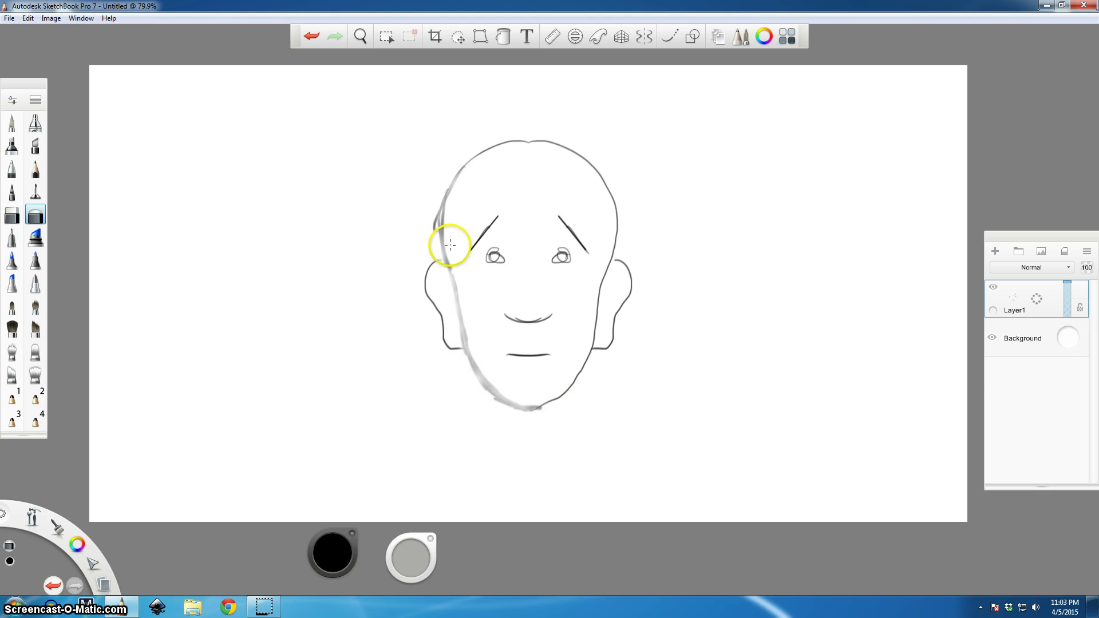
mouse_move(426, 288)
left_mouse_down()
mouse_move(445, 348)
mouse_move(441, 301)
mouse_move(425, 282)
left_mouse_up()
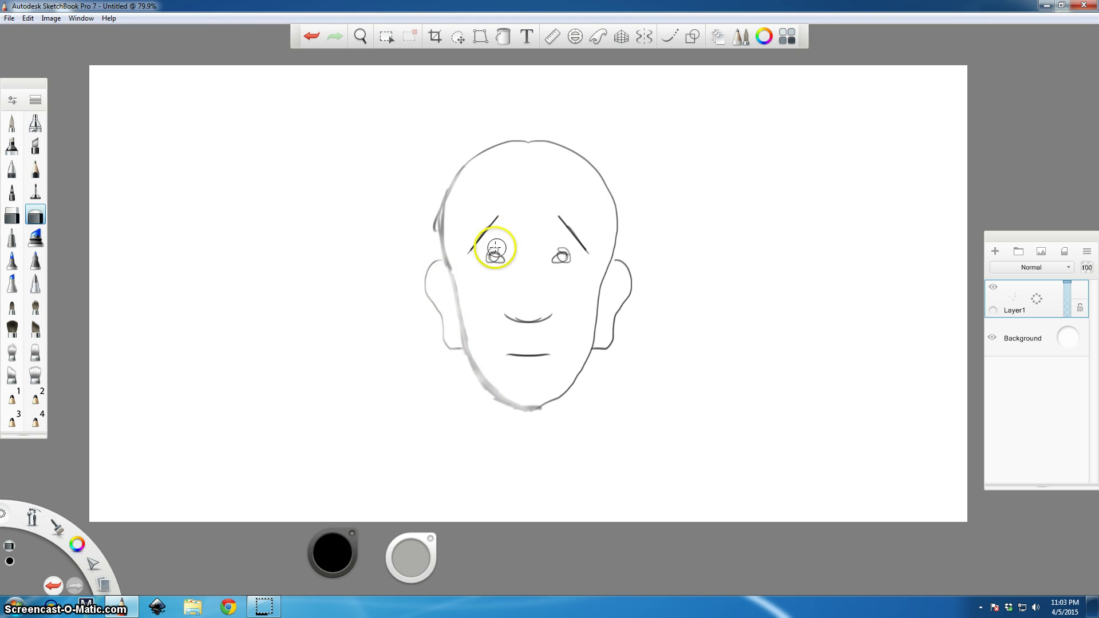
mouse_move(491, 244)
left_mouse_down()
mouse_move(478, 238)
mouse_move(464, 260)
left_mouse_up()
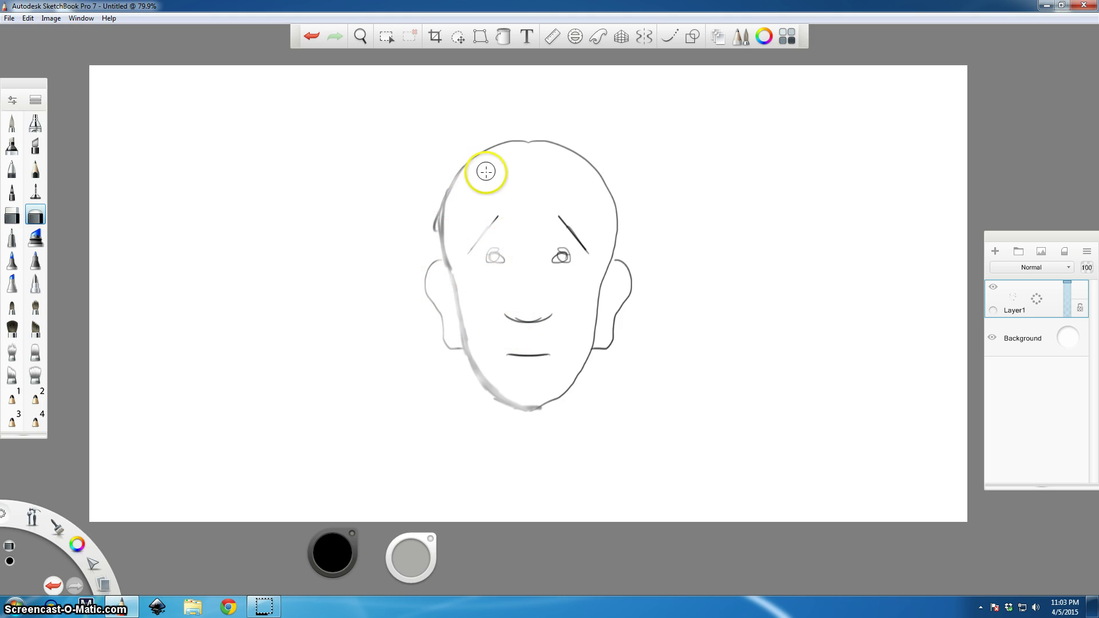
left_click(36, 168)
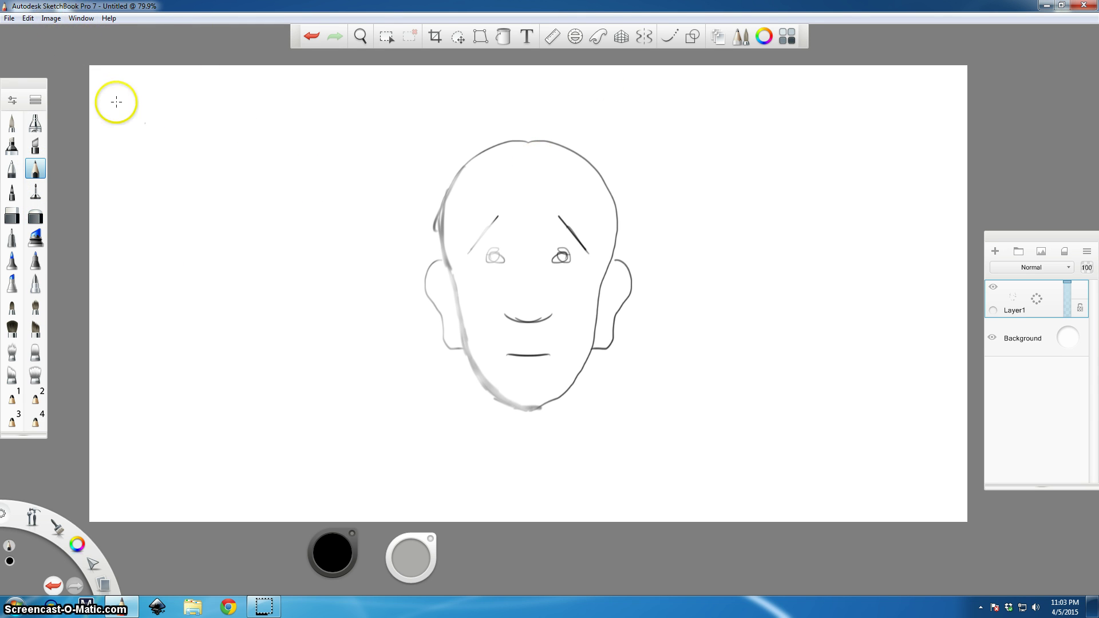
left_click(10, 18)
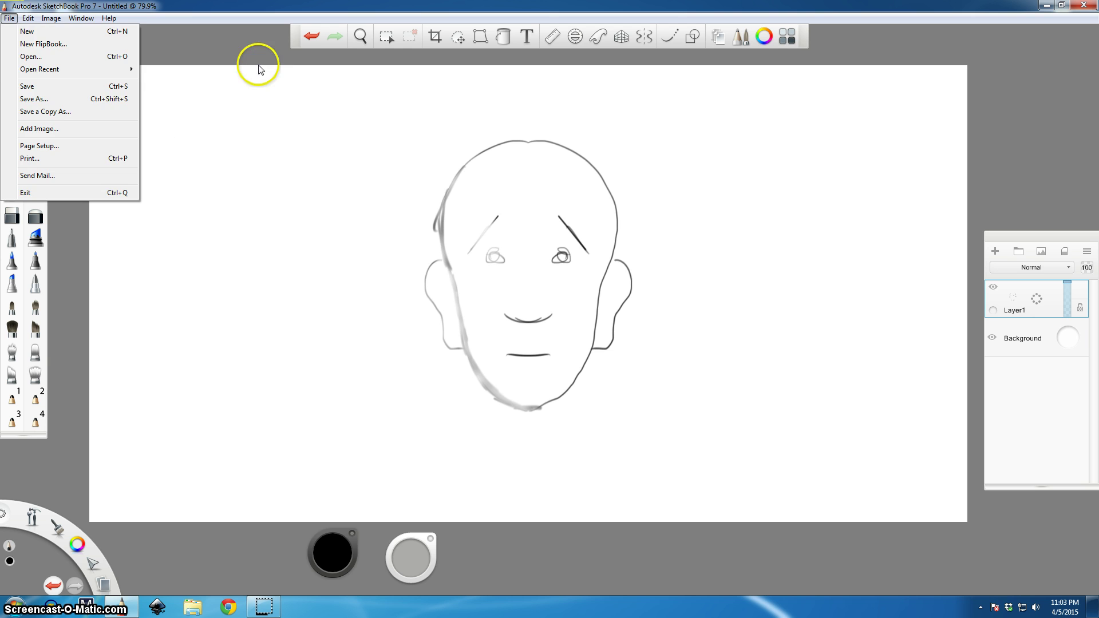
left_click(249, 52)
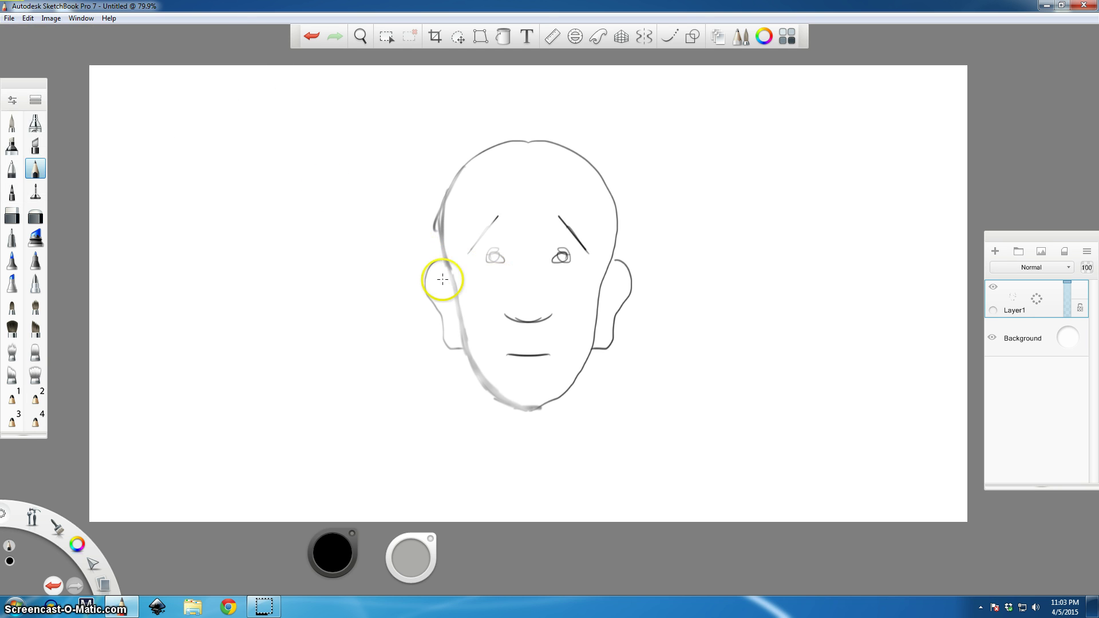
left_click_drag(439, 262, 435, 307)
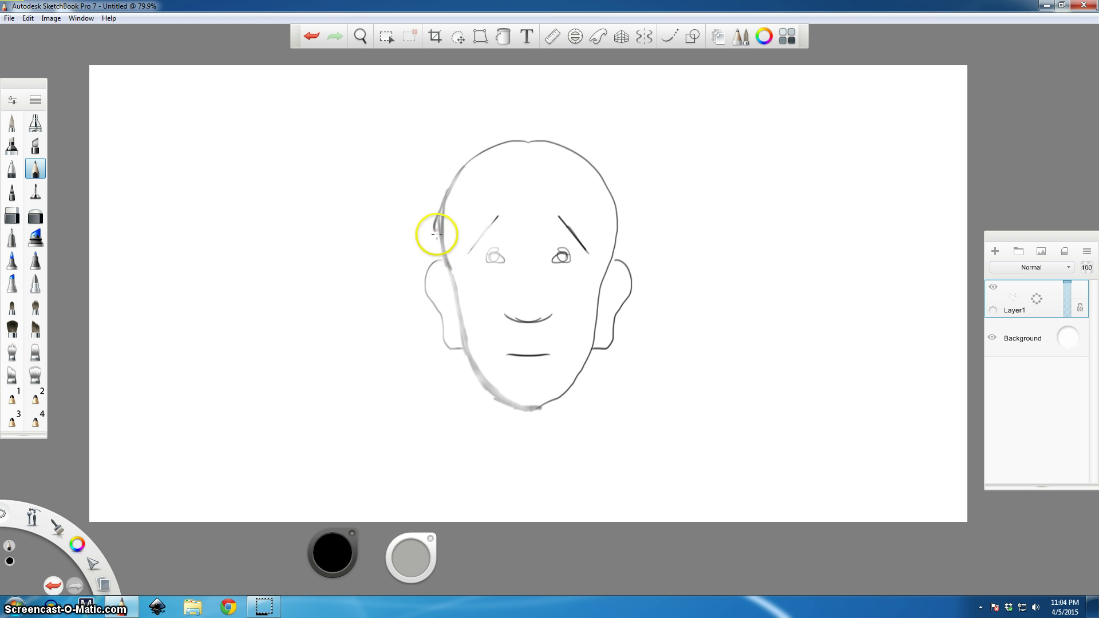
left_click_drag(436, 223, 460, 163)
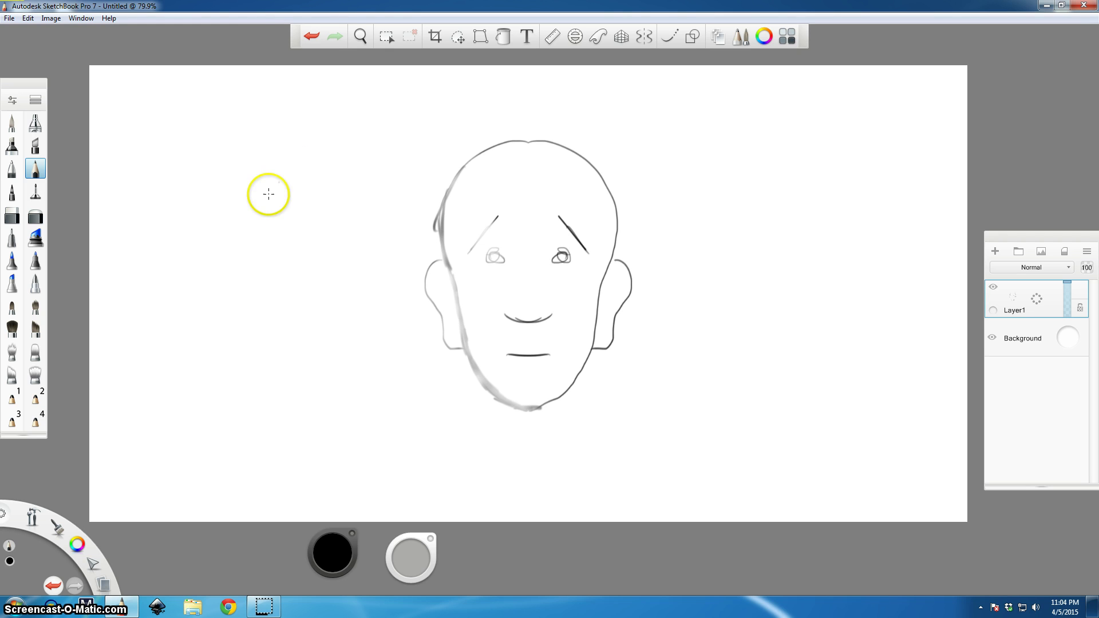
Step: Sketch a smaller, turned head with the Pencil left of the large face, including jaw, center line, curved eye line and ear
left_click(35, 169)
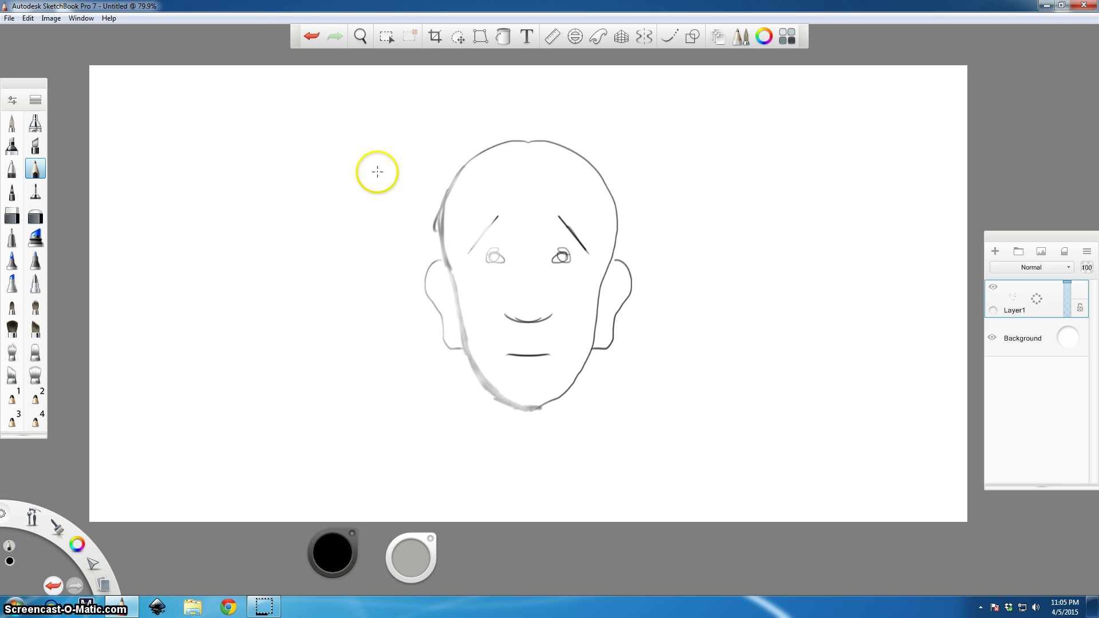
left_click(375, 173)
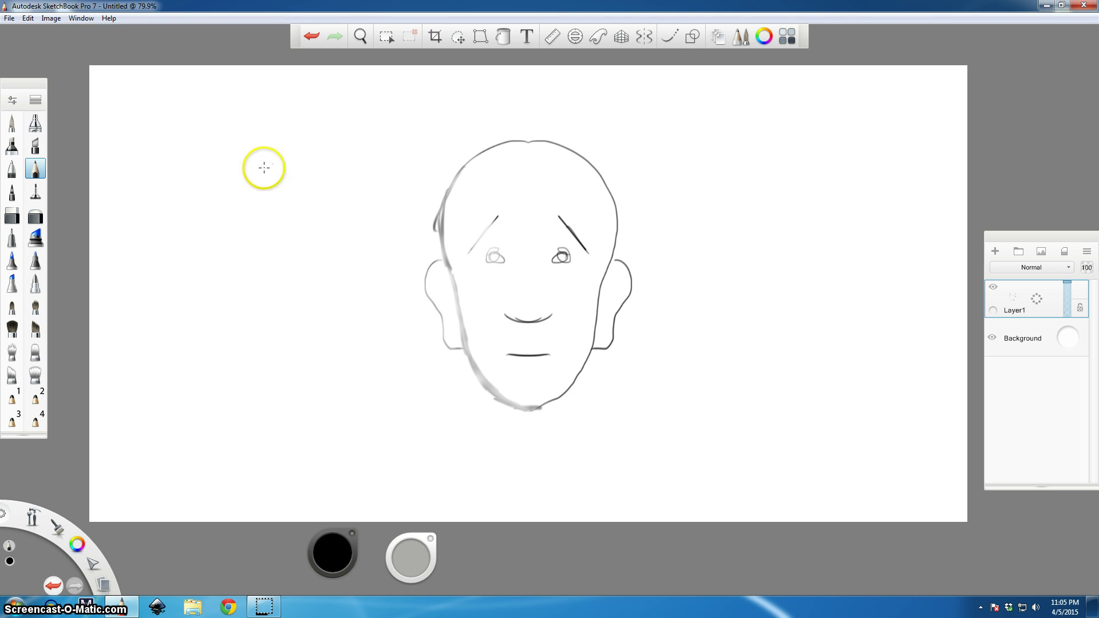
left_click_drag(276, 154, 223, 215)
mouse_move(237, 254)
left_mouse_down()
mouse_move(261, 265)
mouse_move(293, 151)
mouse_move(295, 243)
mouse_move(249, 166)
mouse_move(284, 223)
mouse_move(229, 269)
mouse_move(227, 240)
mouse_move(246, 297)
mouse_move(234, 273)
mouse_move(273, 281)
mouse_move(311, 246)
mouse_move(272, 304)
left_mouse_up()
left_click_drag(276, 154, 259, 288)
mouse_move(259, 190)
left_mouse_down()
mouse_move(263, 288)
mouse_move(260, 213)
mouse_move(257, 241)
mouse_move(227, 229)
mouse_move(288, 233)
mouse_move(238, 242)
mouse_move(312, 238)
left_mouse_up()
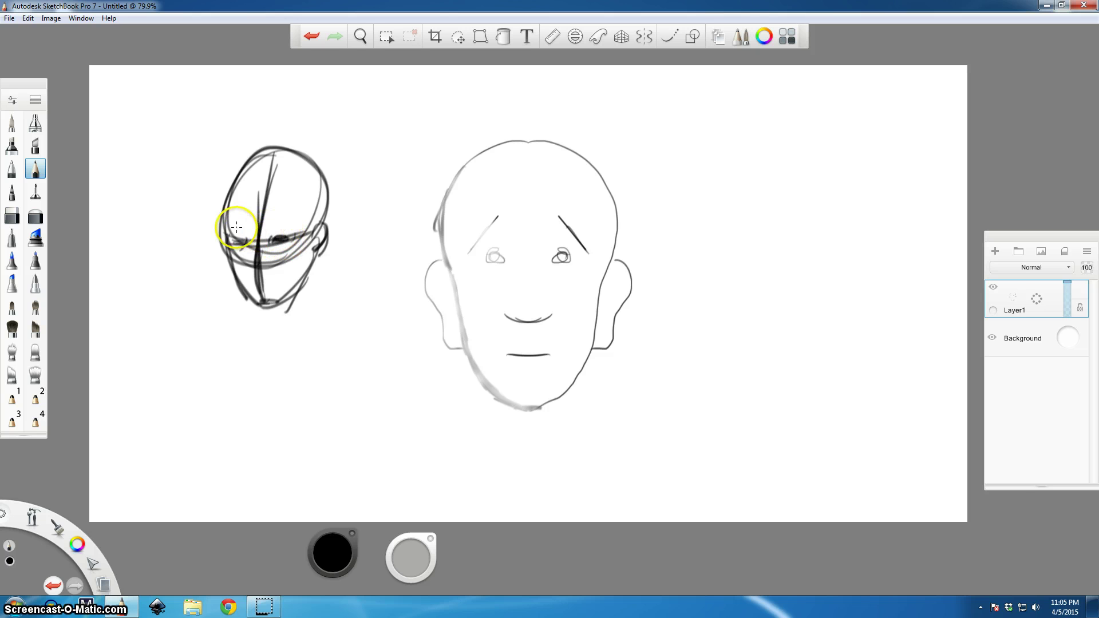
Step: Add eyes, a nose, a mouth and loosely shaded hair with bangs to the small head sketch
left_click_drag(240, 231, 265, 227)
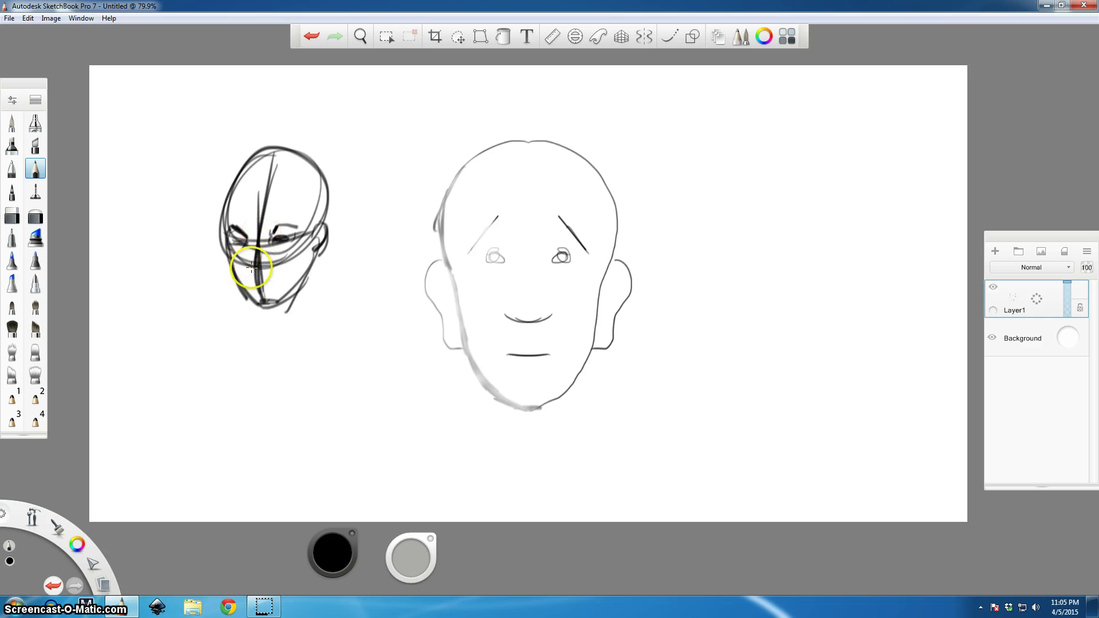
left_click_drag(272, 263, 254, 279)
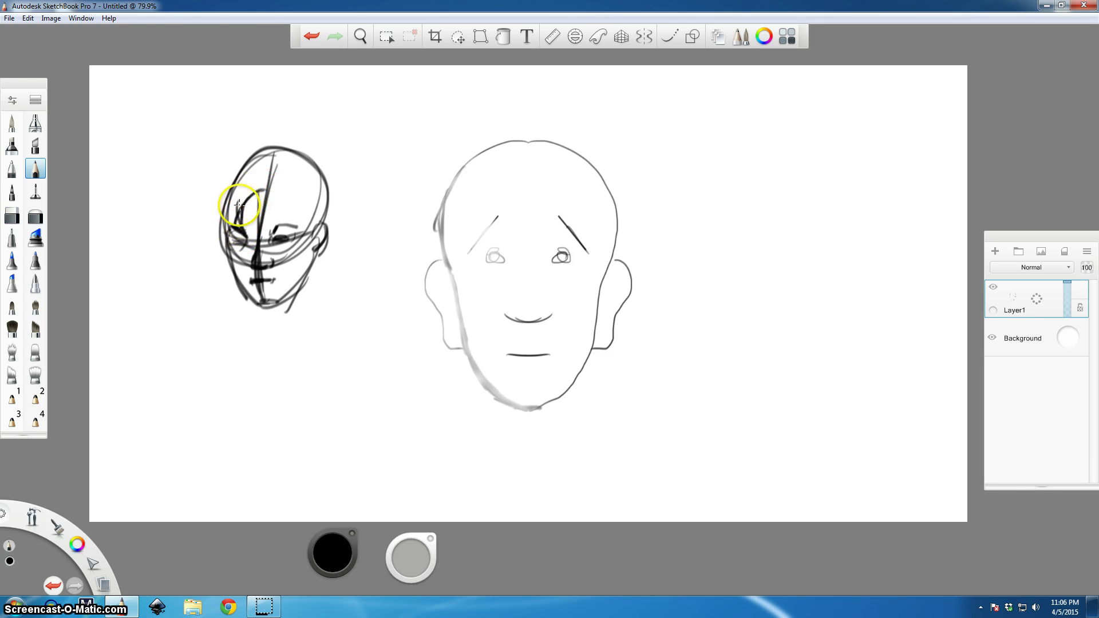
mouse_move(237, 202)
left_mouse_down()
mouse_move(246, 163)
mouse_move(232, 178)
mouse_move(236, 161)
mouse_move(257, 152)
mouse_move(223, 183)
mouse_move(269, 141)
mouse_move(260, 211)
mouse_move(261, 197)
mouse_move(326, 220)
mouse_move(330, 181)
mouse_move(294, 148)
mouse_move(307, 152)
mouse_move(263, 145)
mouse_move(231, 205)
mouse_move(263, 163)
mouse_move(253, 189)
left_mouse_up()
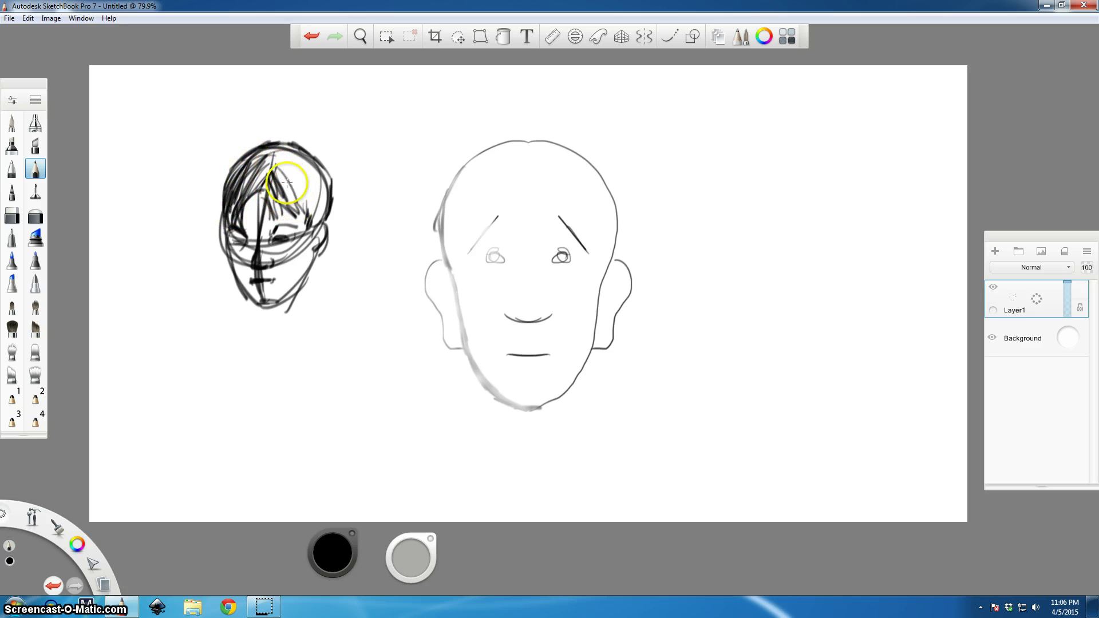
mouse_move(287, 182)
left_mouse_down()
mouse_move(312, 205)
mouse_move(319, 186)
mouse_move(306, 171)
mouse_move(325, 200)
mouse_move(286, 151)
mouse_move(317, 178)
mouse_move(288, 203)
mouse_move(286, 147)
mouse_move(246, 166)
mouse_move(279, 130)
mouse_move(229, 232)
mouse_move(290, 164)
mouse_move(258, 224)
mouse_move(299, 182)
mouse_move(262, 254)
mouse_move(293, 214)
mouse_move(263, 291)
mouse_move(287, 295)
mouse_move(287, 309)
mouse_move(313, 245)
mouse_move(265, 263)
mouse_move(250, 250)
mouse_move(220, 264)
mouse_move(245, 154)
mouse_move(220, 190)
mouse_move(287, 197)
mouse_move(307, 219)
mouse_move(341, 191)
mouse_move(333, 179)
mouse_move(275, 174)
mouse_move(303, 149)
mouse_move(275, 161)
mouse_move(249, 226)
mouse_move(244, 180)
mouse_move(239, 252)
mouse_move(250, 269)
mouse_move(290, 221)
mouse_move(299, 232)
mouse_move(285, 296)
mouse_move(324, 189)
mouse_move(308, 215)
mouse_move(265, 176)
mouse_move(276, 188)
mouse_move(313, 146)
mouse_move(294, 142)
mouse_move(305, 229)
mouse_move(292, 181)
mouse_move(264, 206)
left_mouse_up()
Step: Fade the small head sketch with the soft eraser, and trace its hair and eyes in black with a pen brush
left_click(35, 216)
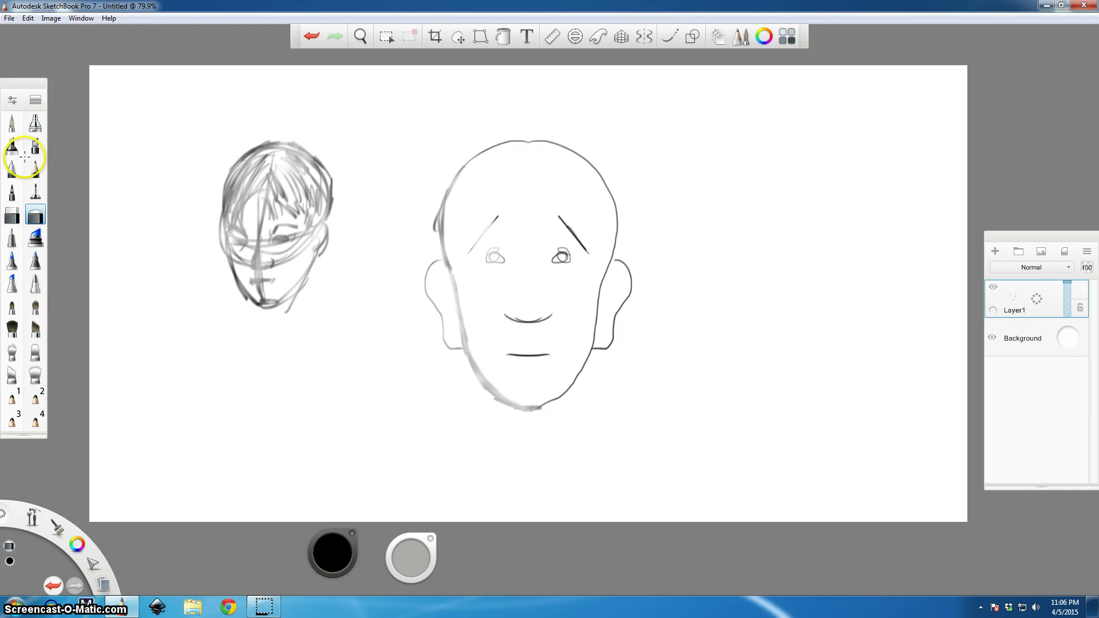
left_click(12, 122)
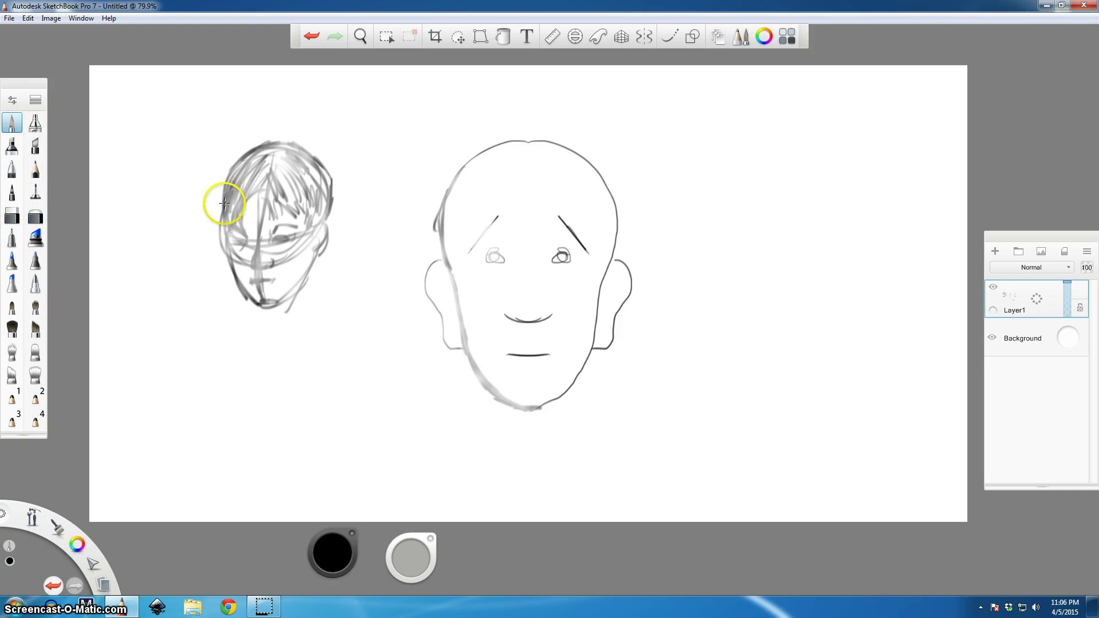
mouse_move(228, 211)
left_mouse_down()
mouse_move(245, 156)
mouse_move(269, 141)
mouse_move(231, 169)
mouse_move(234, 218)
mouse_move(232, 198)
mouse_move(247, 201)
mouse_move(278, 142)
left_mouse_up()
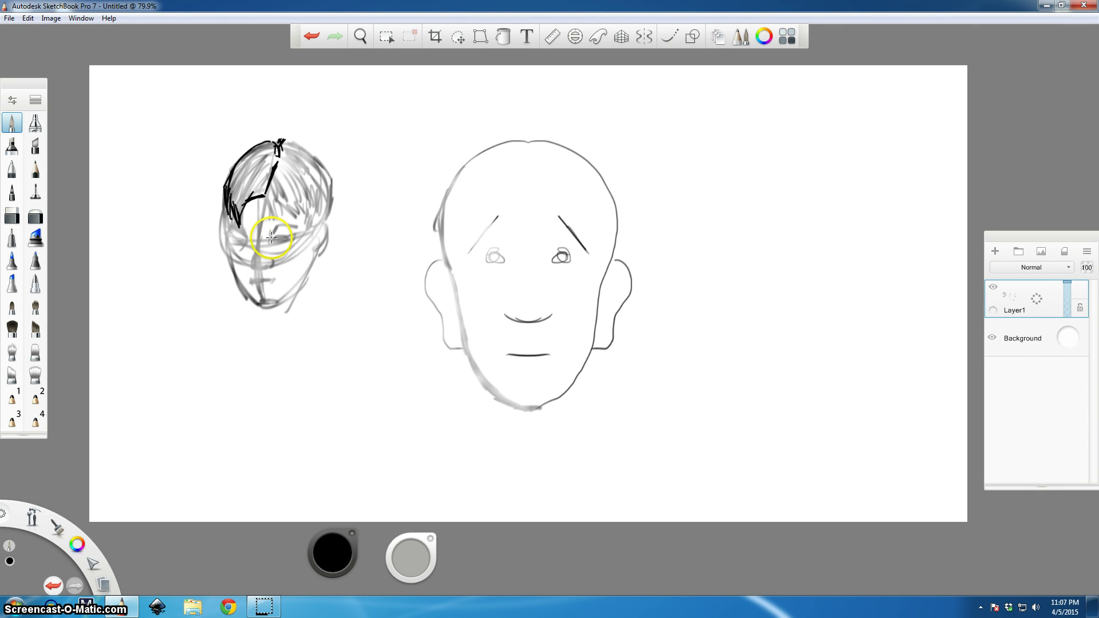
mouse_move(228, 229)
left_mouse_down()
mouse_move(238, 215)
mouse_move(237, 230)
left_mouse_up()
left_click_drag(282, 225, 284, 225)
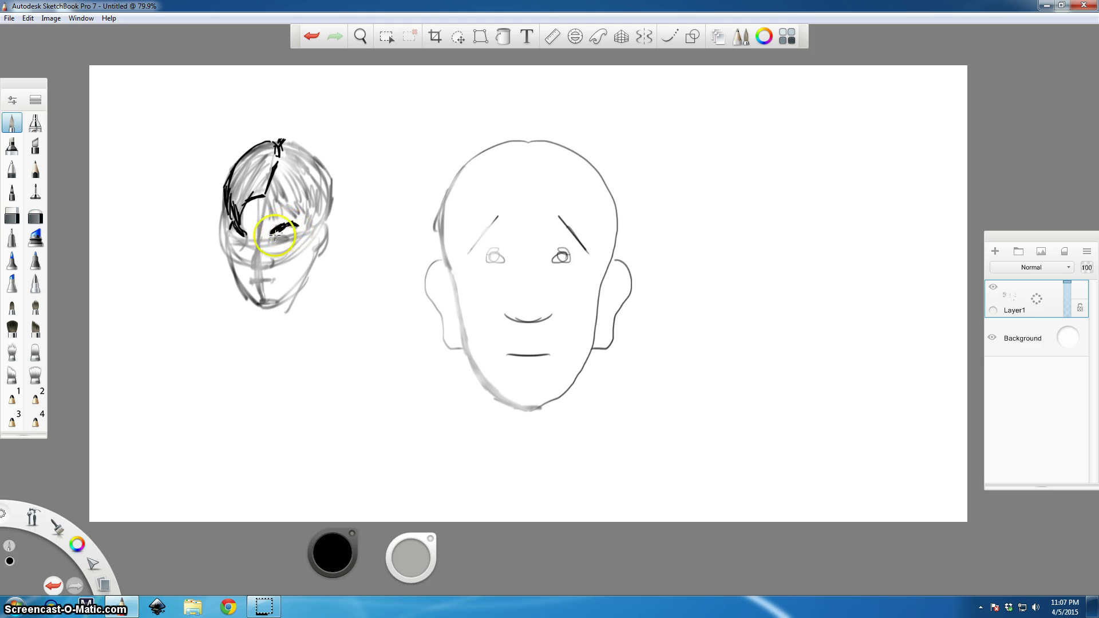